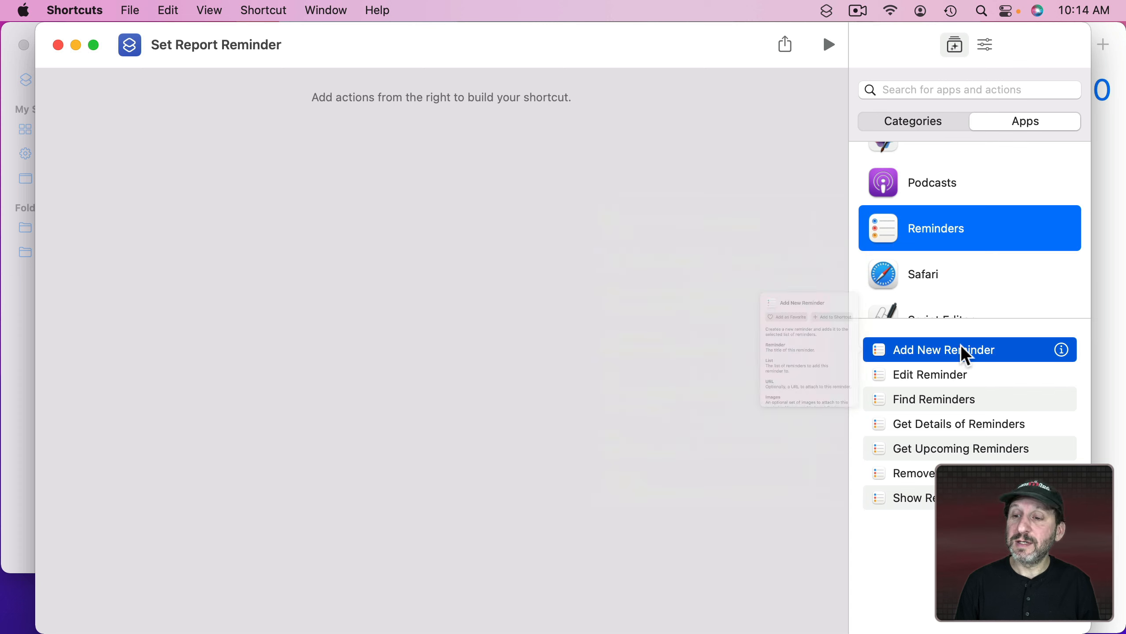
Add an Add New Reminder action titled "Generate TPS Report" that saves to the Reminders list.
double_click(940, 350)
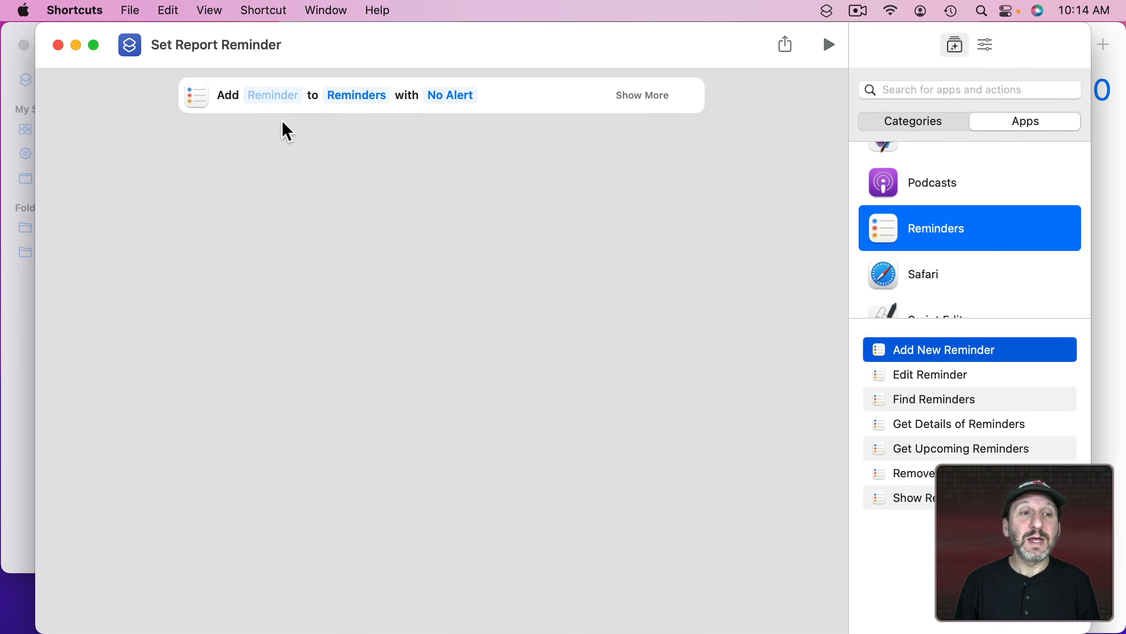
click(262, 94)
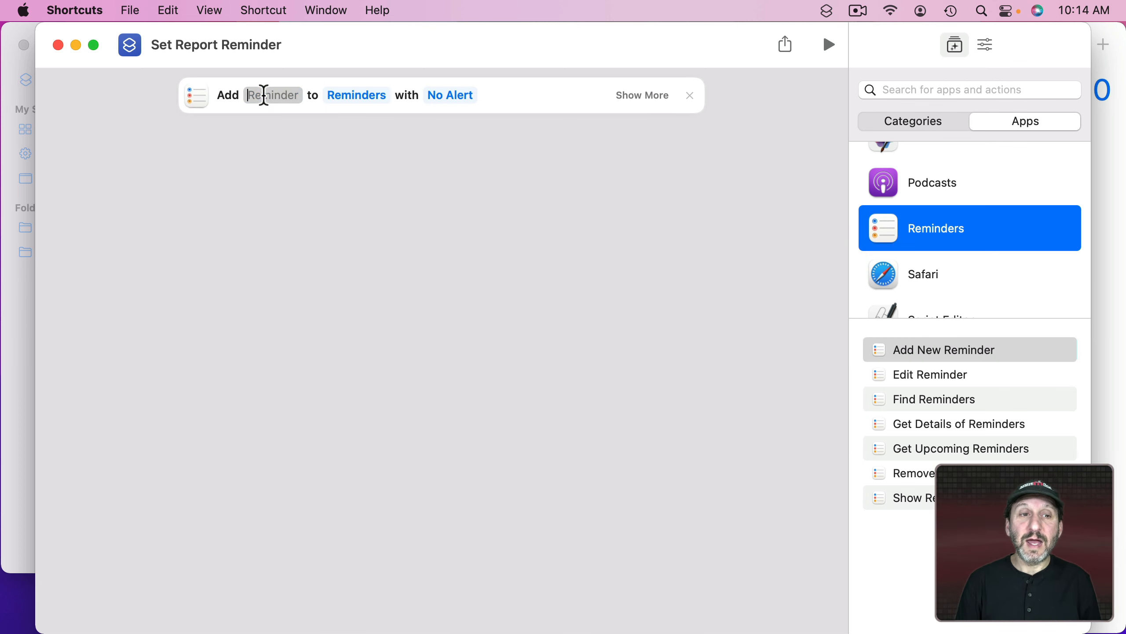
key(shift)
text(Generate TPS Report)
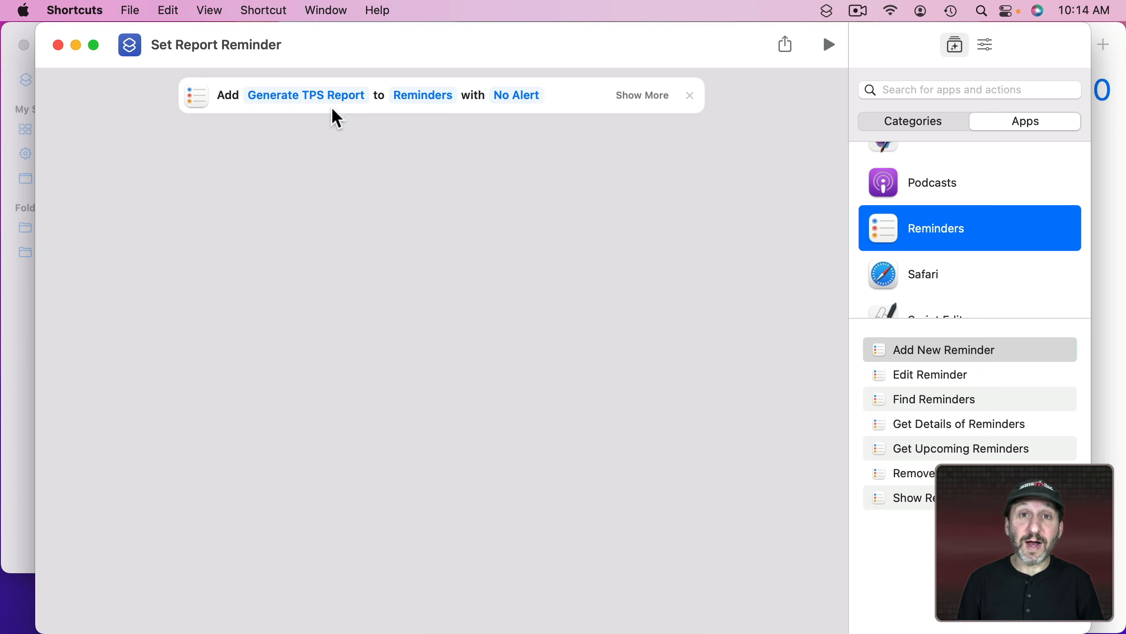
click(421, 96)
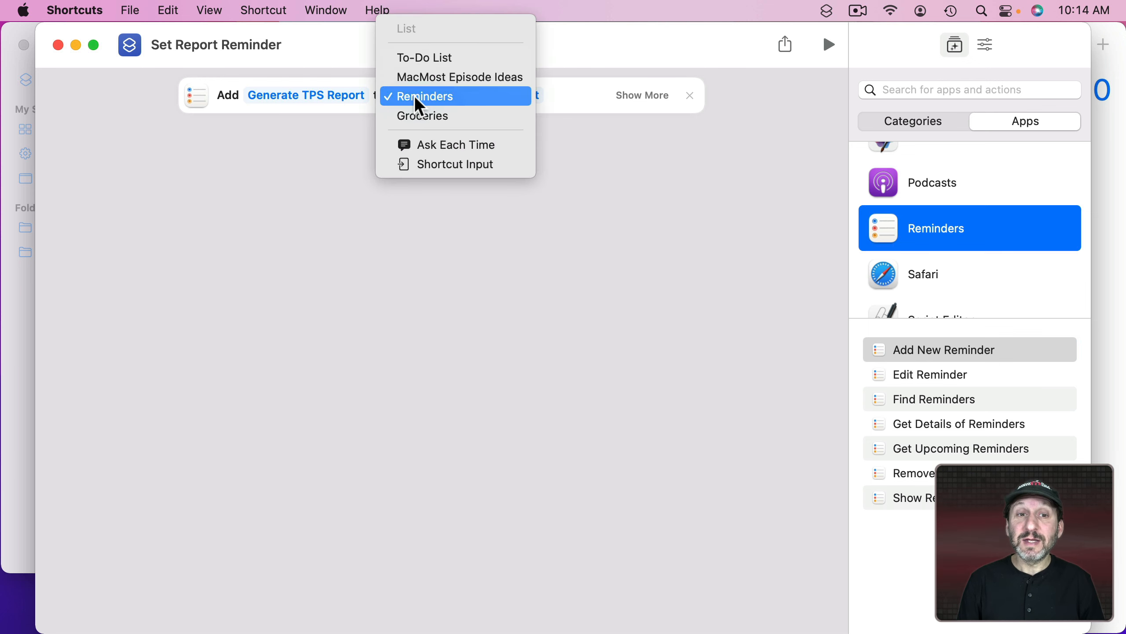
click(417, 99)
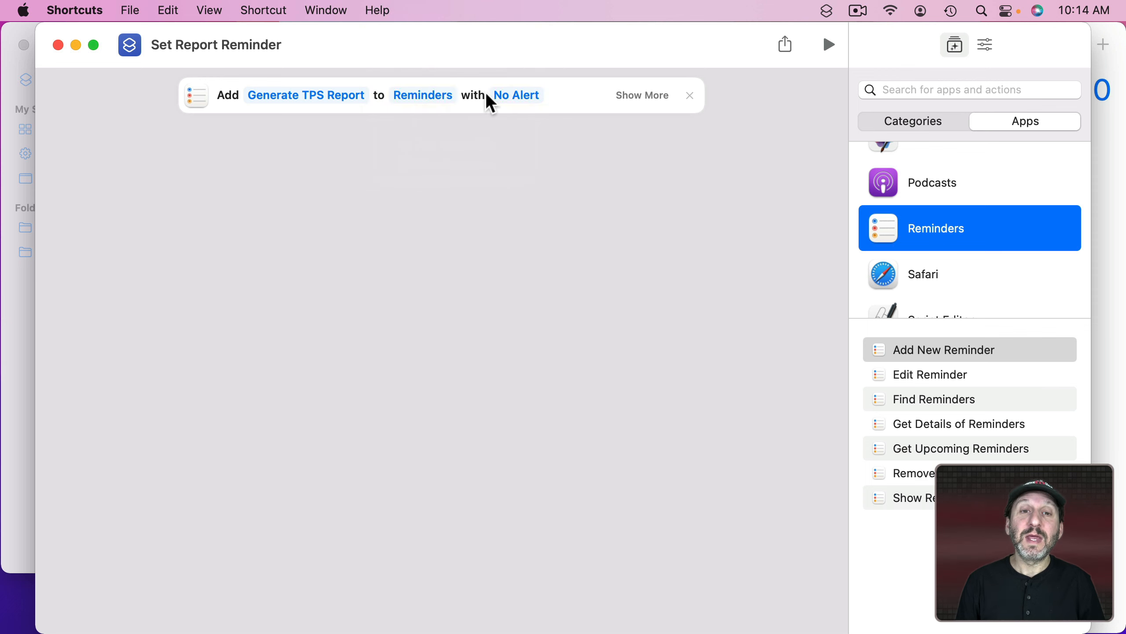
Give the reminder action an alert triggered At Time, set to "today at 4:45 pm".
click(506, 95)
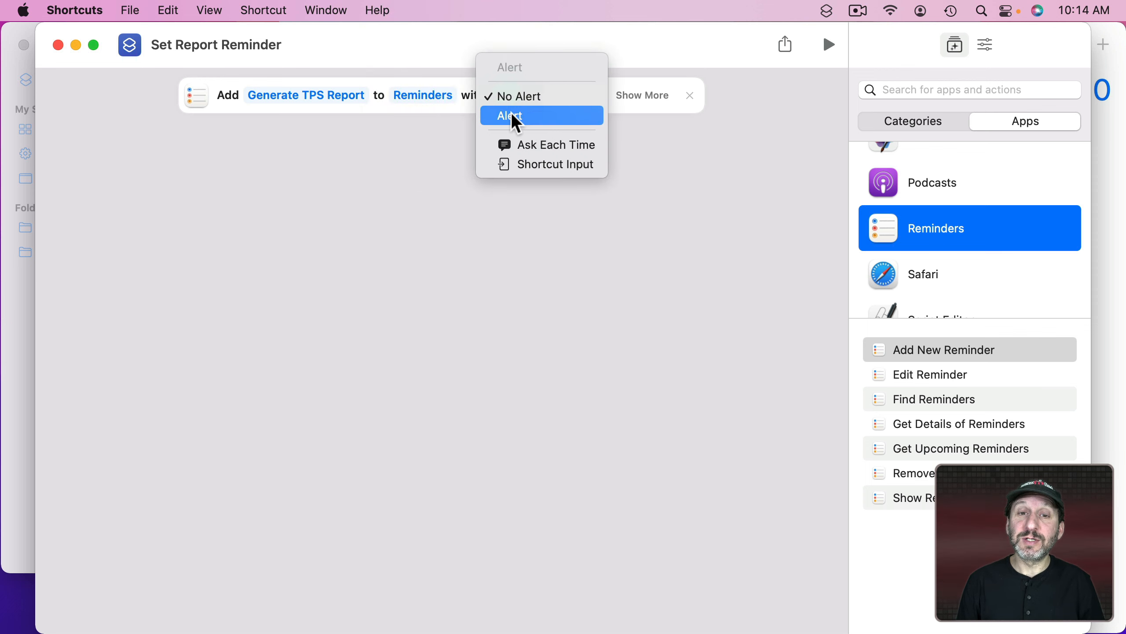
click(512, 115)
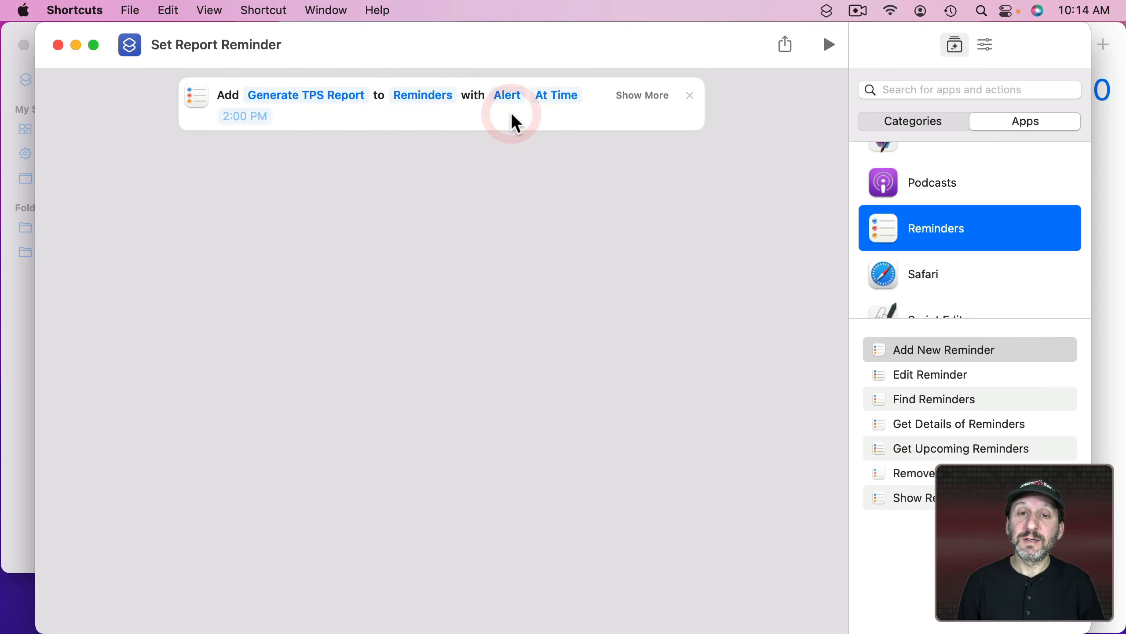
click(552, 96)
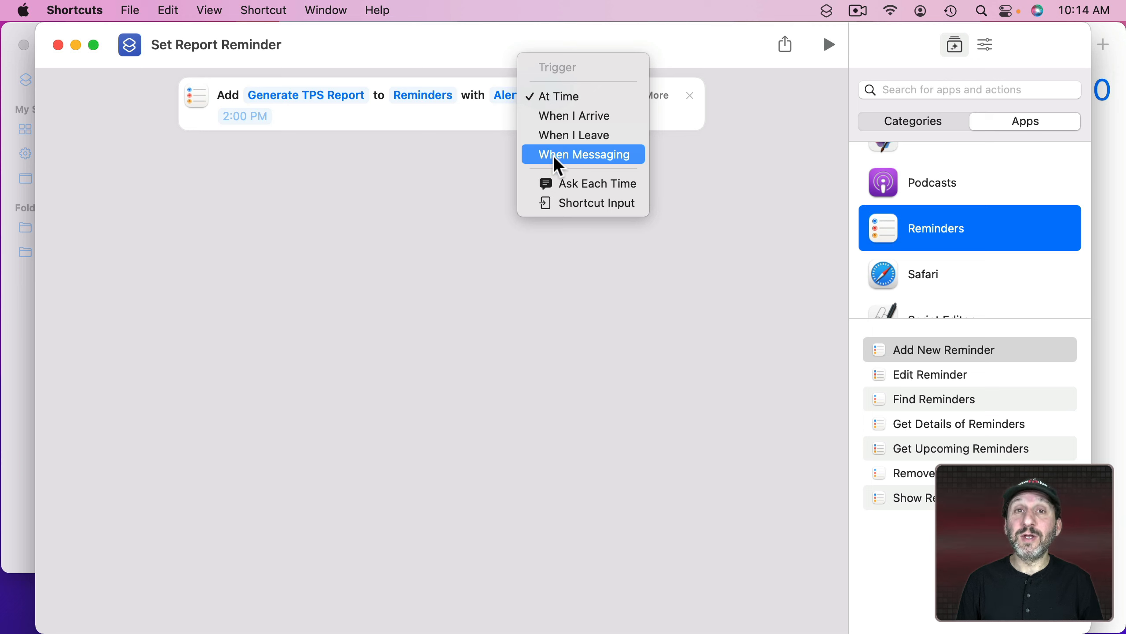
click(226, 117)
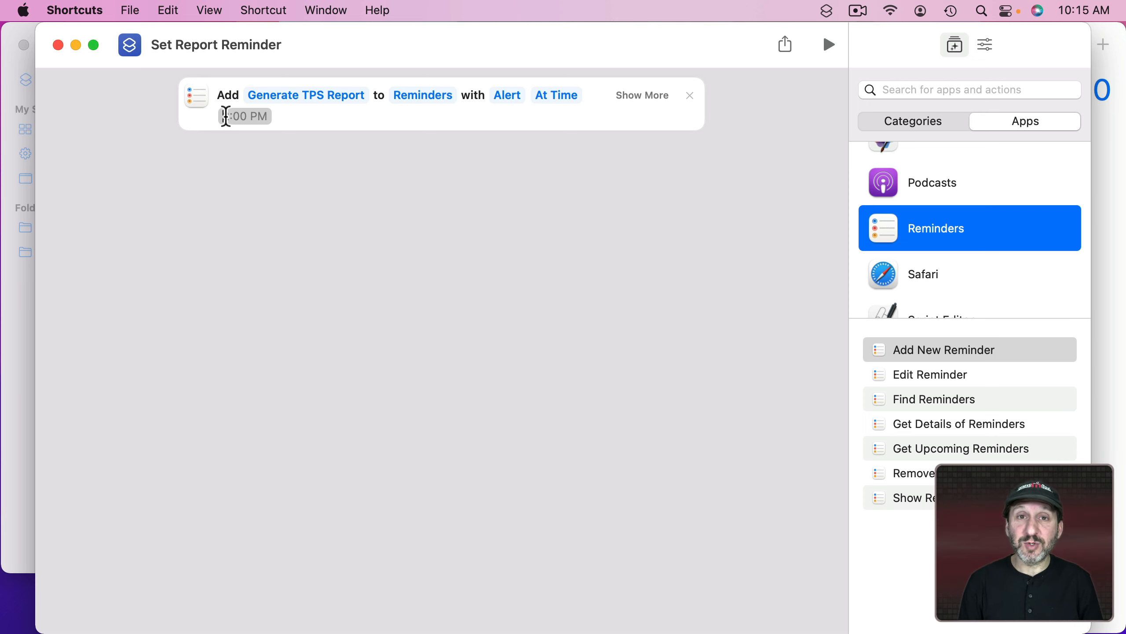
text(today at )
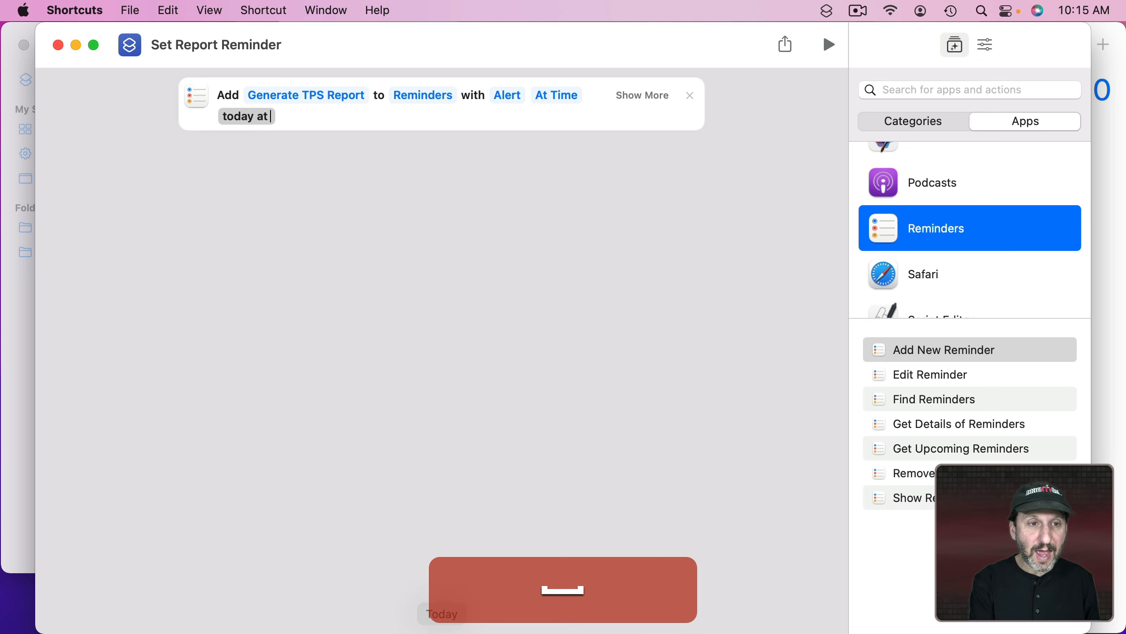
text(4:45 pm)
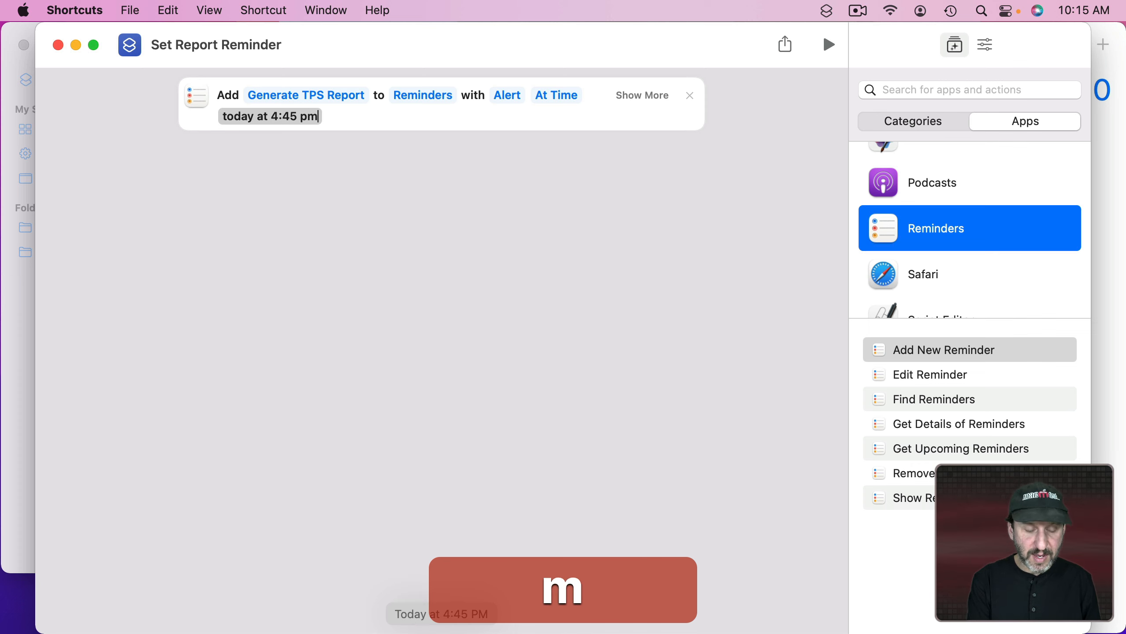
key(Return)
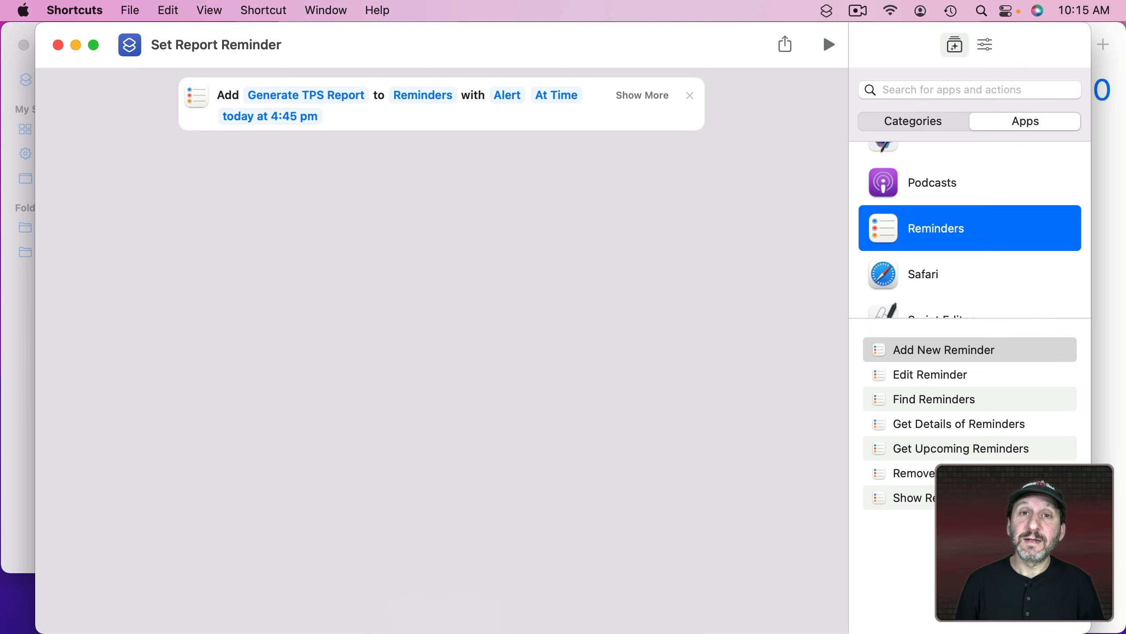
Show the reminder action's additional options and examine its priority, flag, URL, image and notes settings.
click(647, 95)
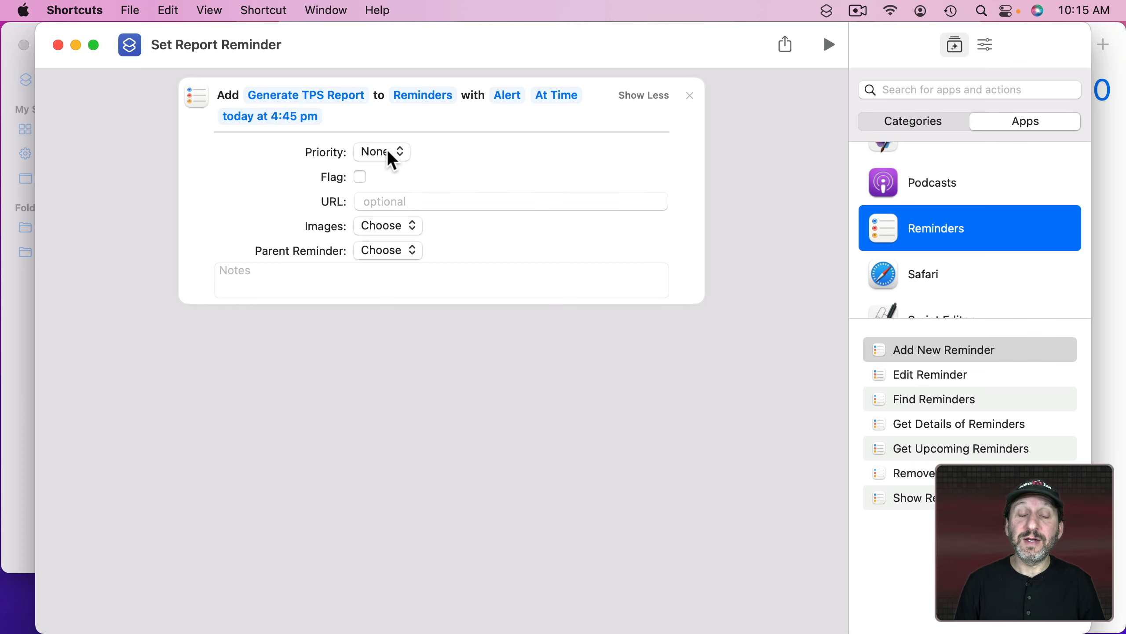
click(372, 201)
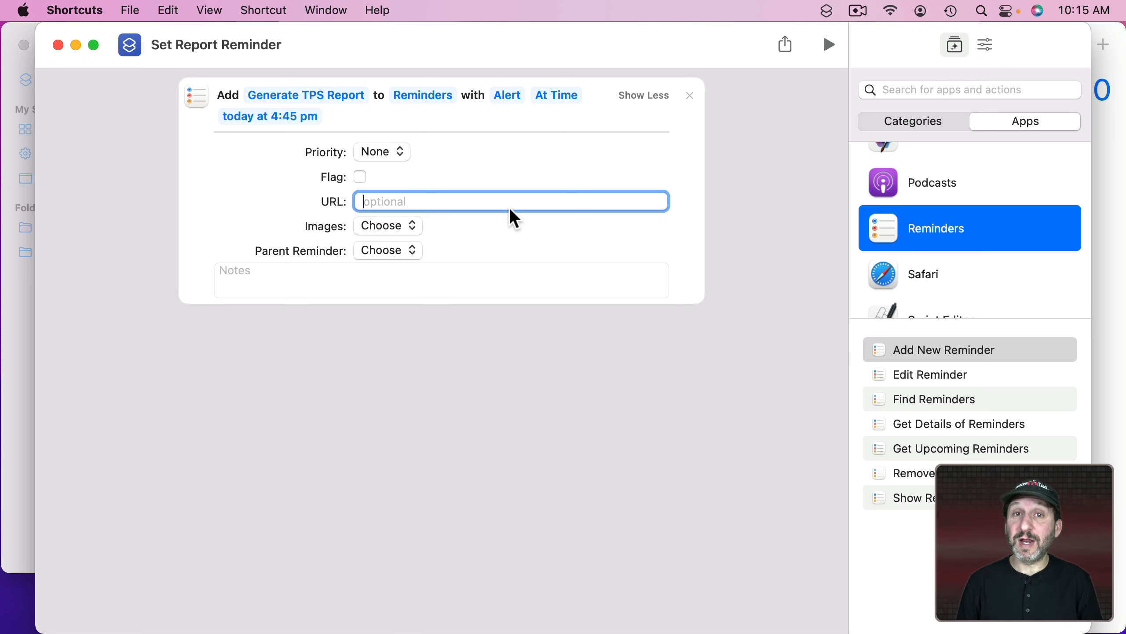
click(252, 279)
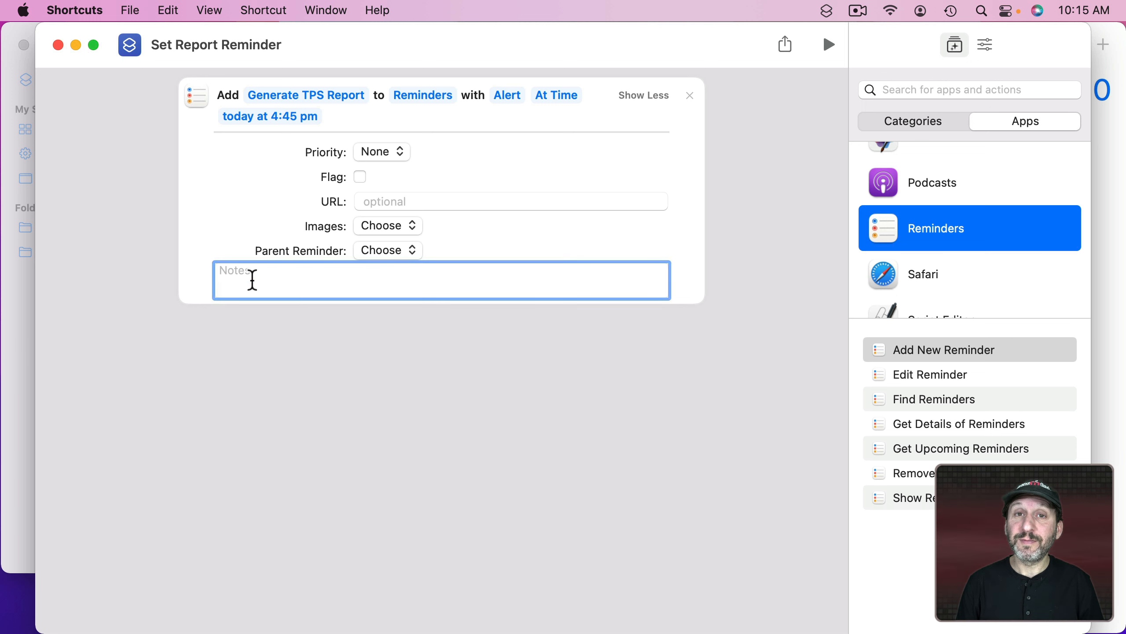
Change the shortcut's icon to the documents glyph on a teal-green background.
click(130, 44)
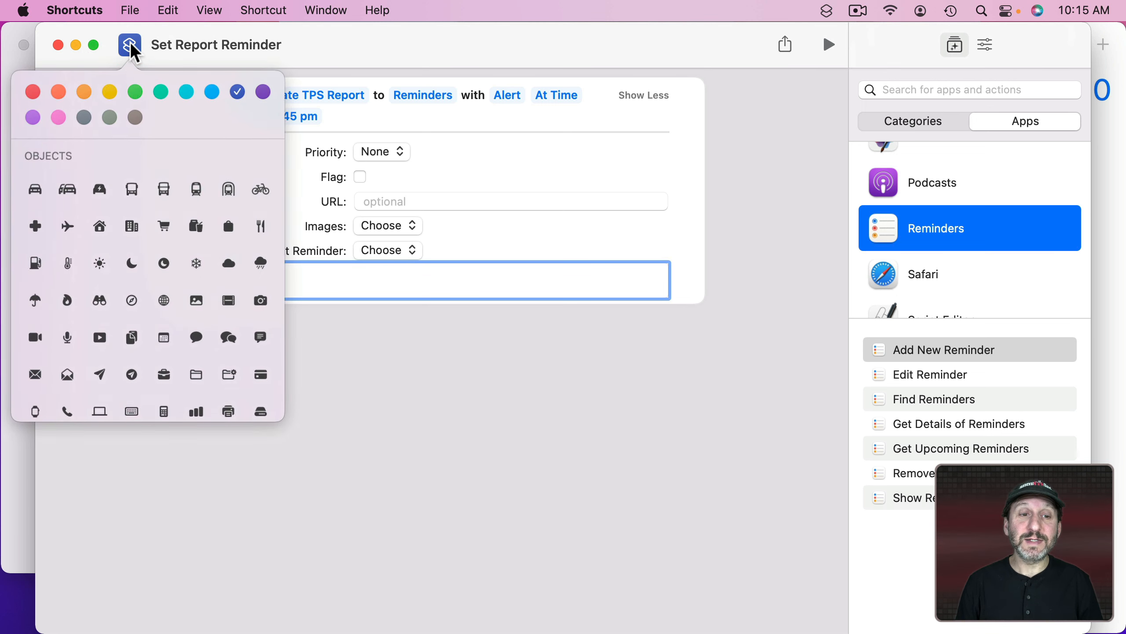
click(132, 338)
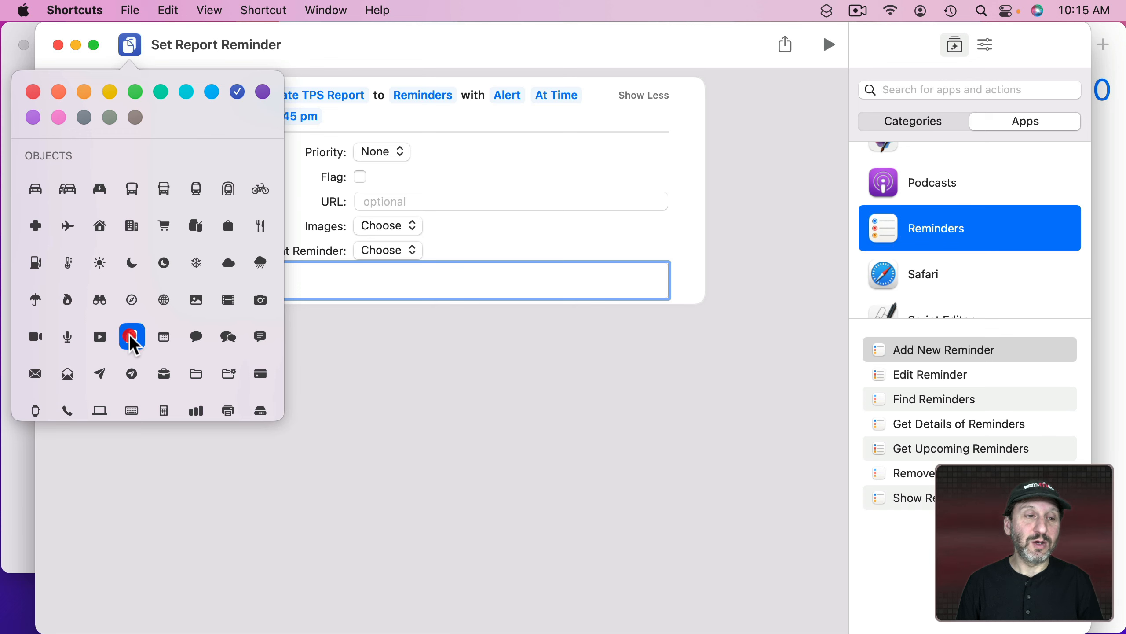
click(163, 91)
click(737, 131)
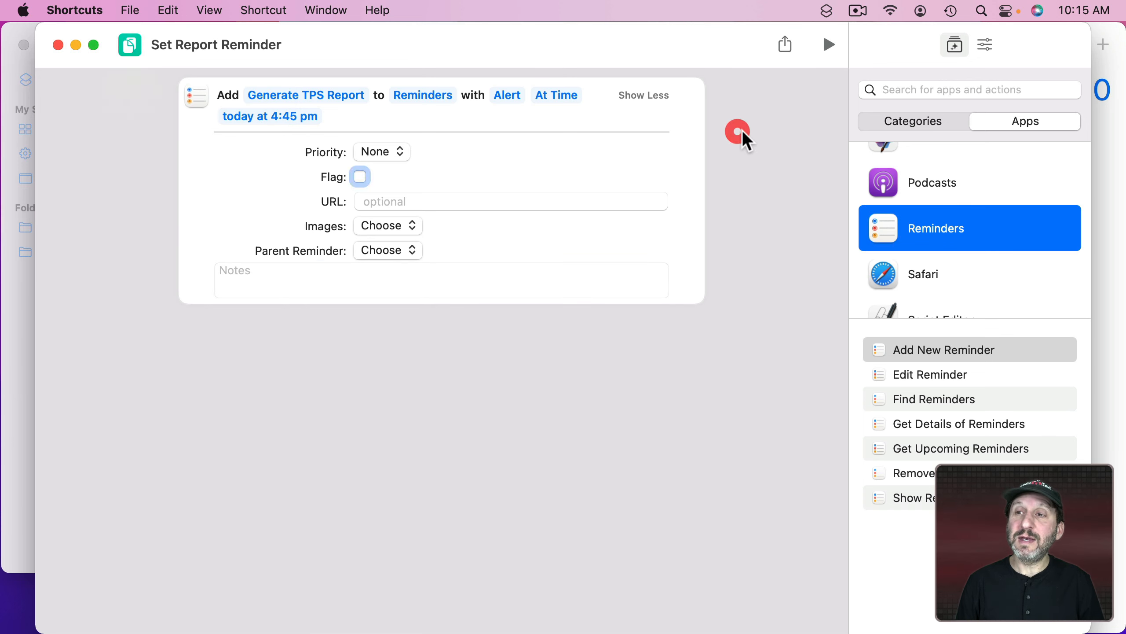
Enable Pin in Menu Bar for the Set Report Reminder shortcut, check its entry and close the editor.
click(985, 46)
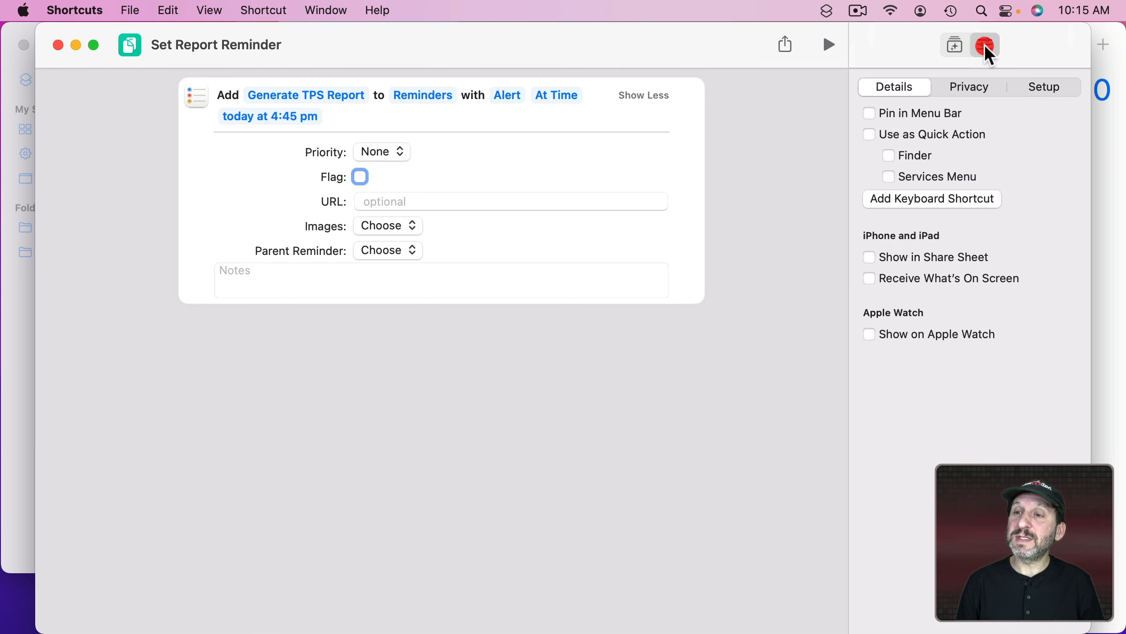
click(869, 113)
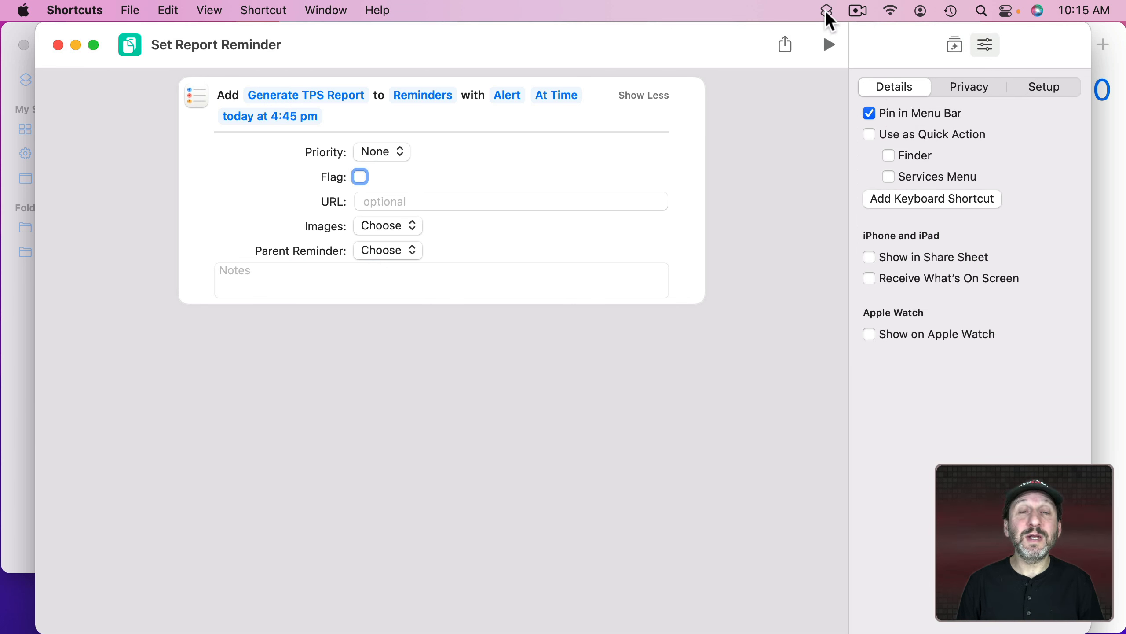
click(828, 12)
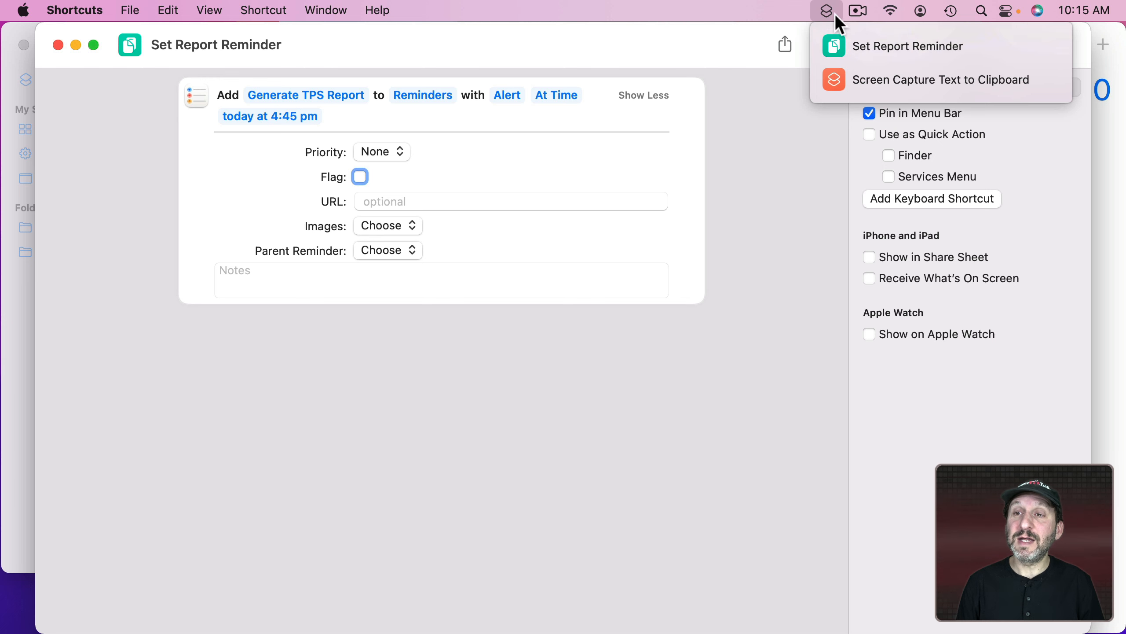
click(828, 12)
click(57, 45)
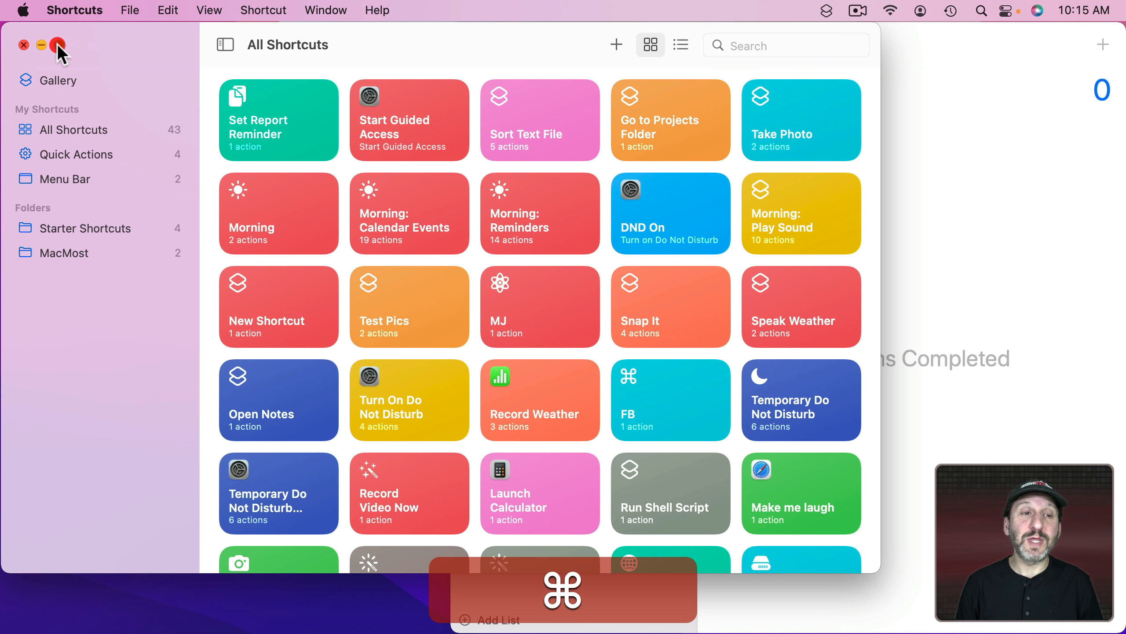
Hide Shortcuts to reveal the Reminders app and run the pinned Set Report Reminder shortcut from the system menu bar.
mouse_move(264, 116)
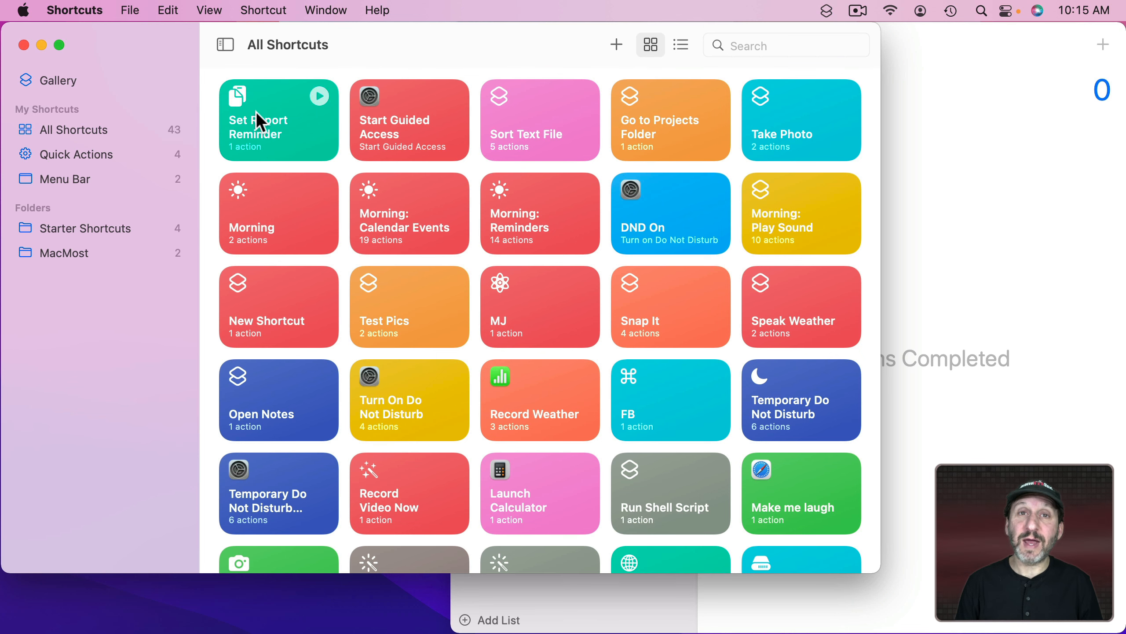
key(super+h)
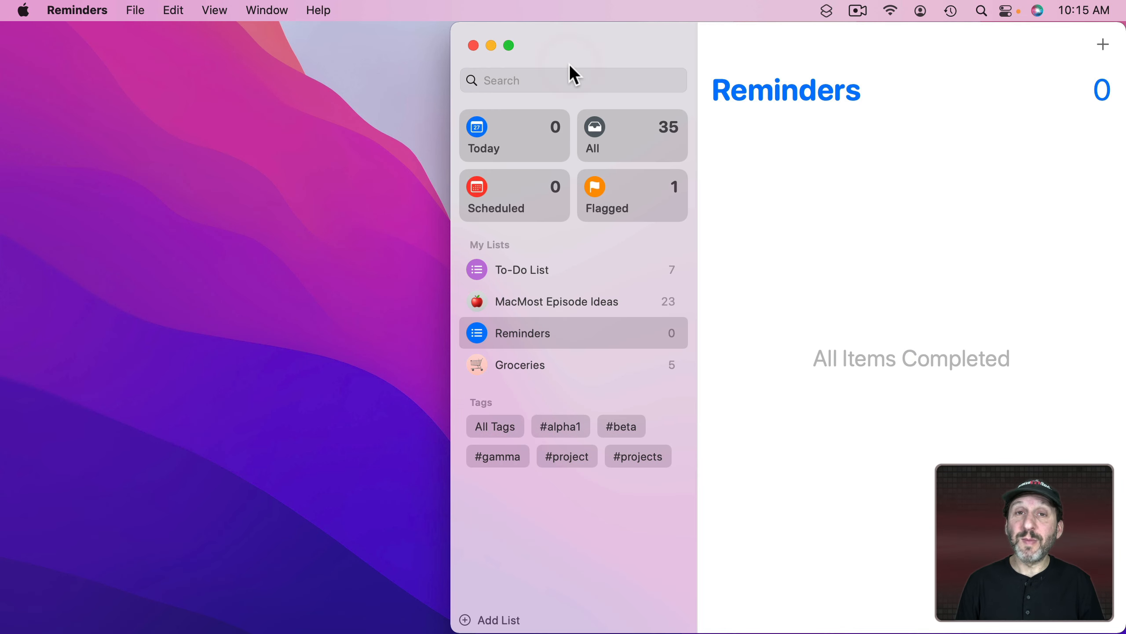
click(827, 12)
click(838, 45)
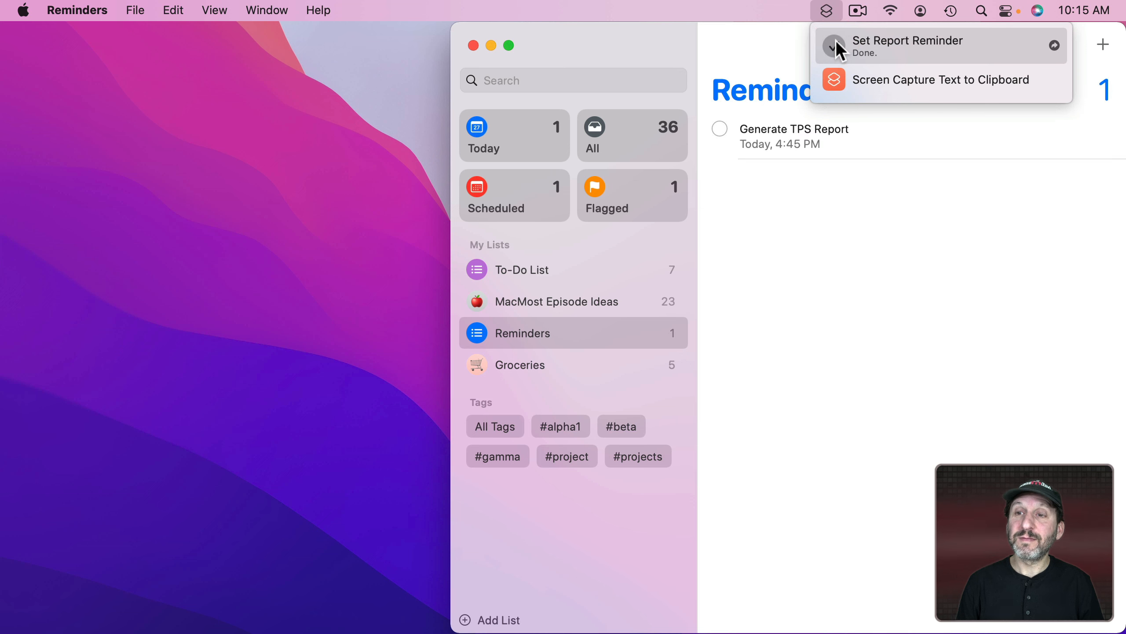
Delete the Generate TPS Report reminder from the Reminders list.
click(765, 165)
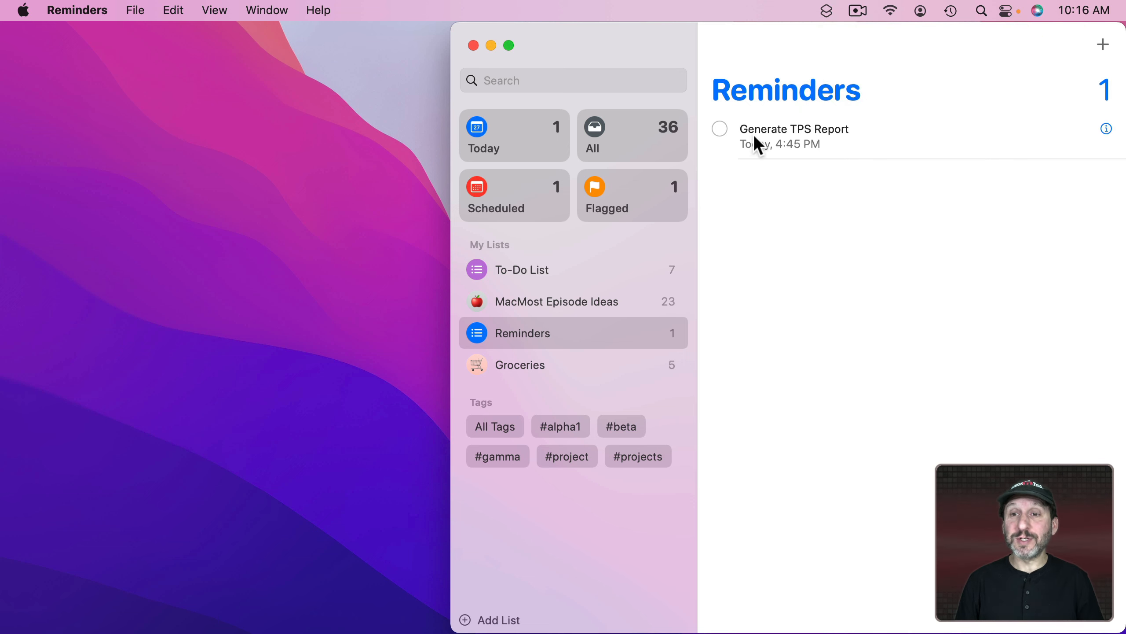
click(710, 146)
key(BackSpace)
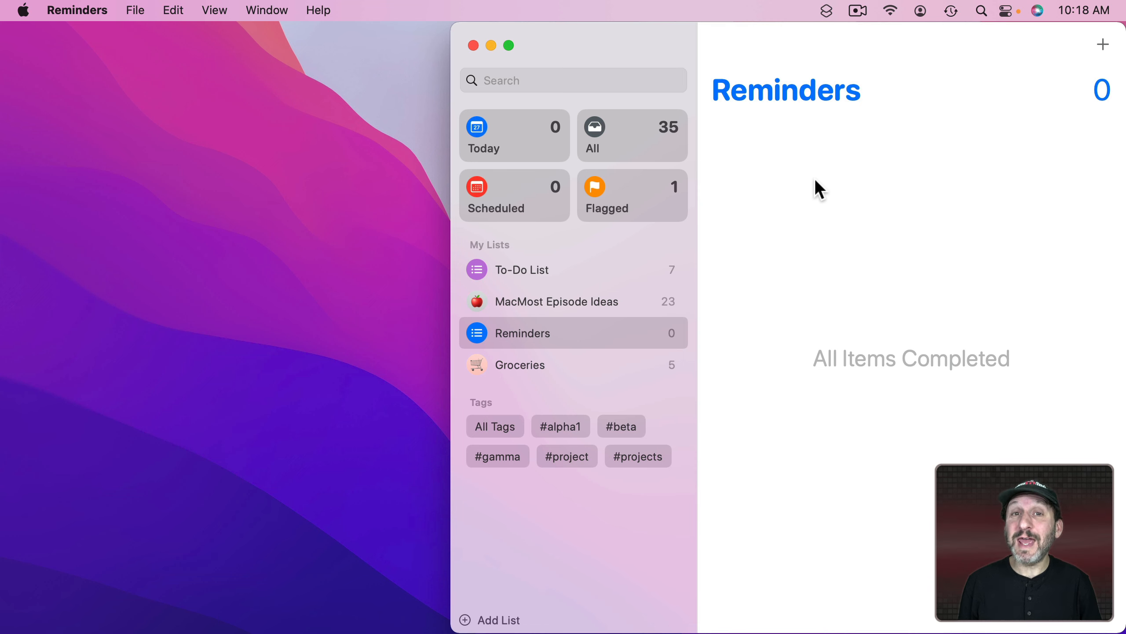
Run the Set Report Reminder shortcut through Siri and mark the resulting Generate TPS Report reminder as completed.
click(1035, 13)
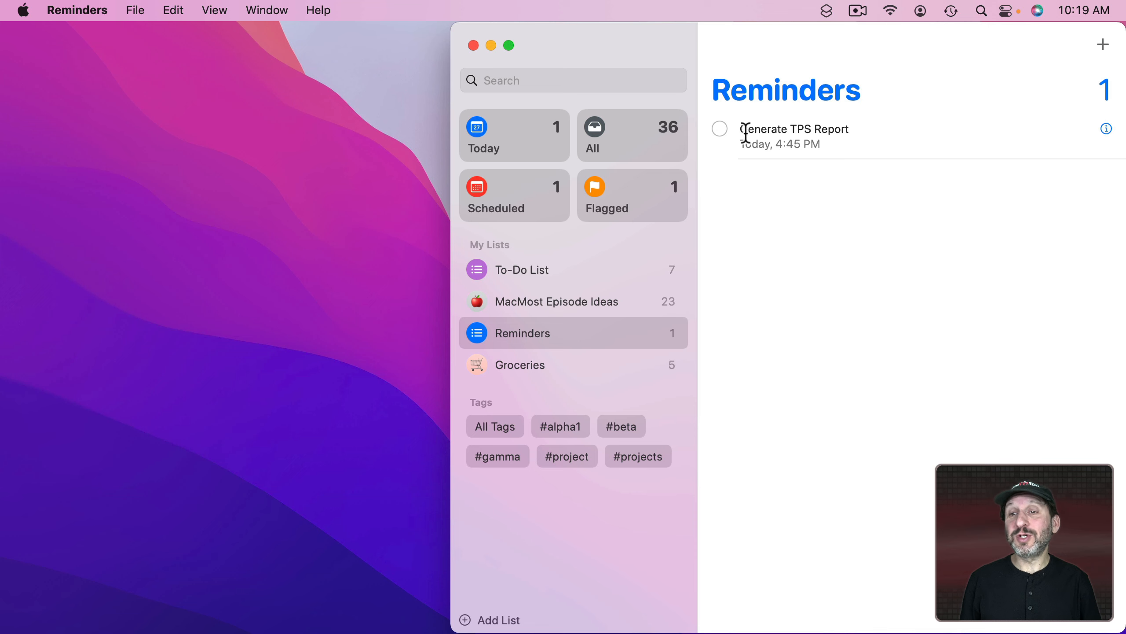
click(718, 149)
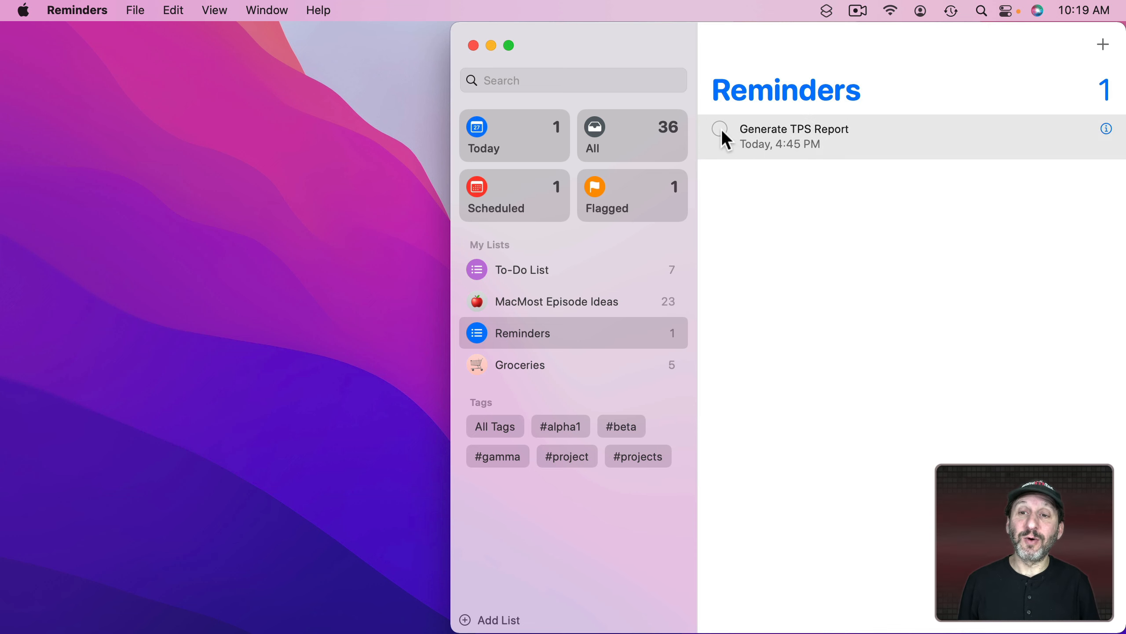
click(720, 128)
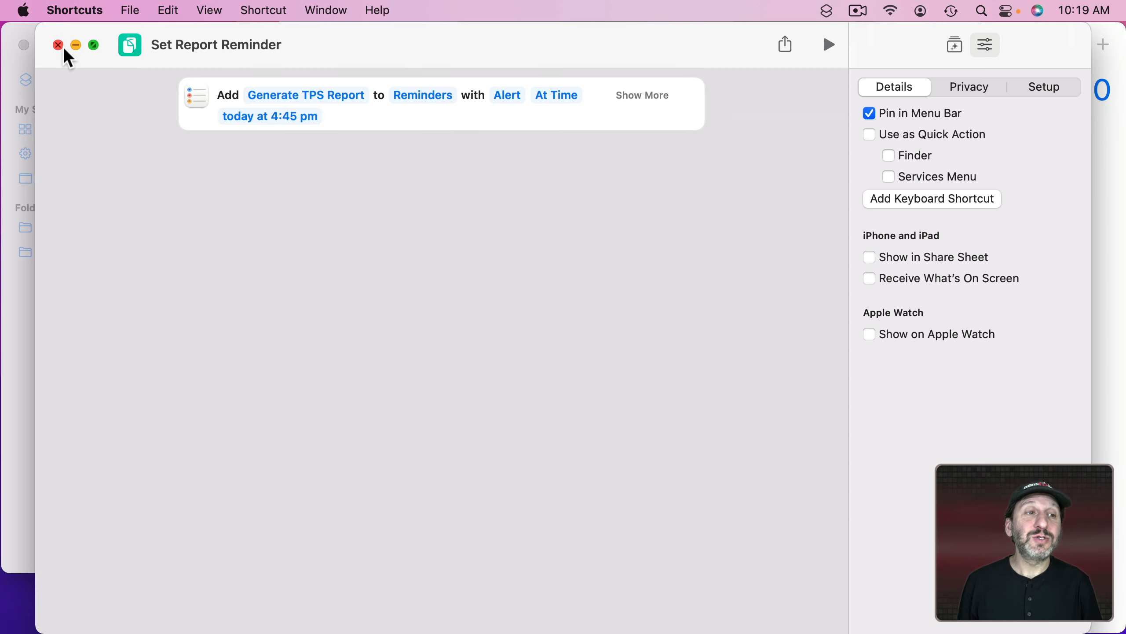
Close the Set Report Reminder editor in Shortcuts and create a new shortcut named "Remove Report Reminder".
click(59, 45)
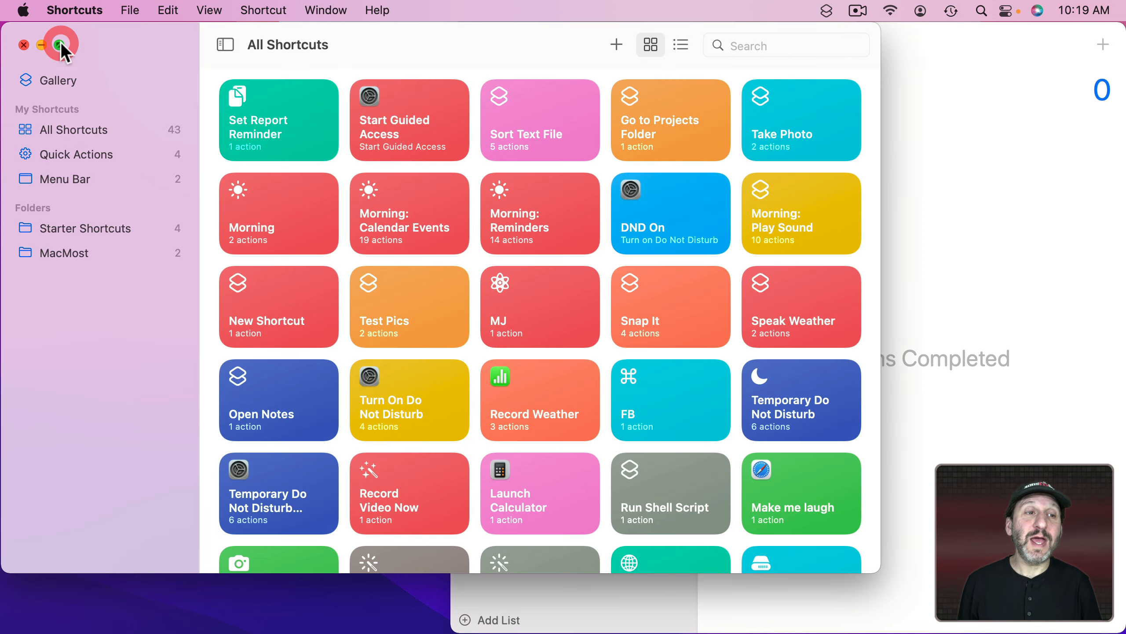
click(616, 45)
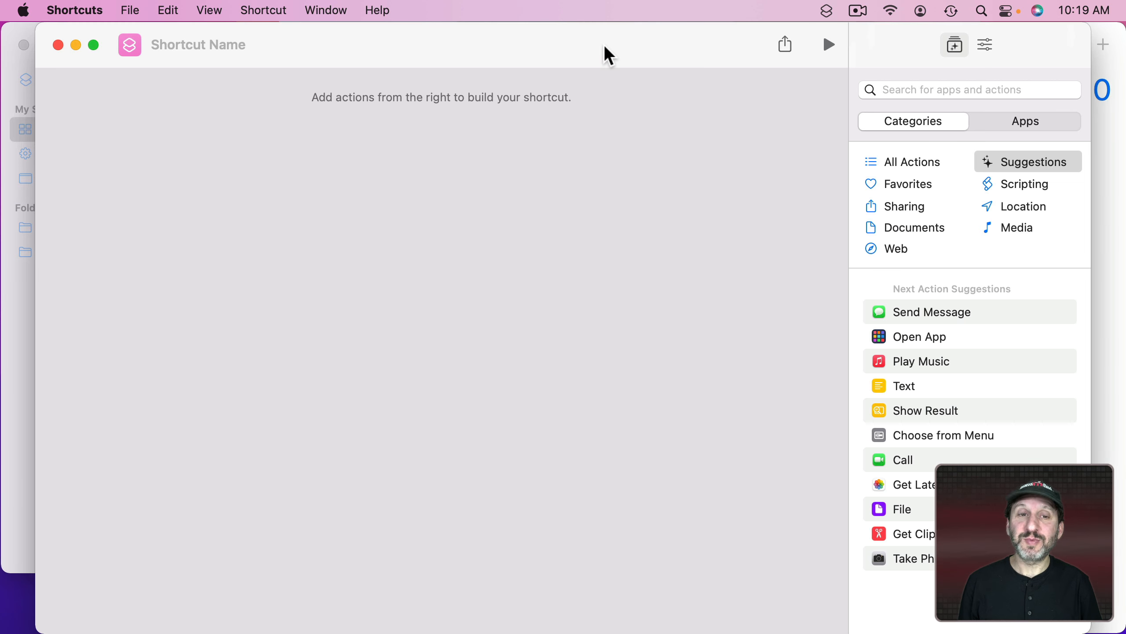
click(188, 46)
text(R)
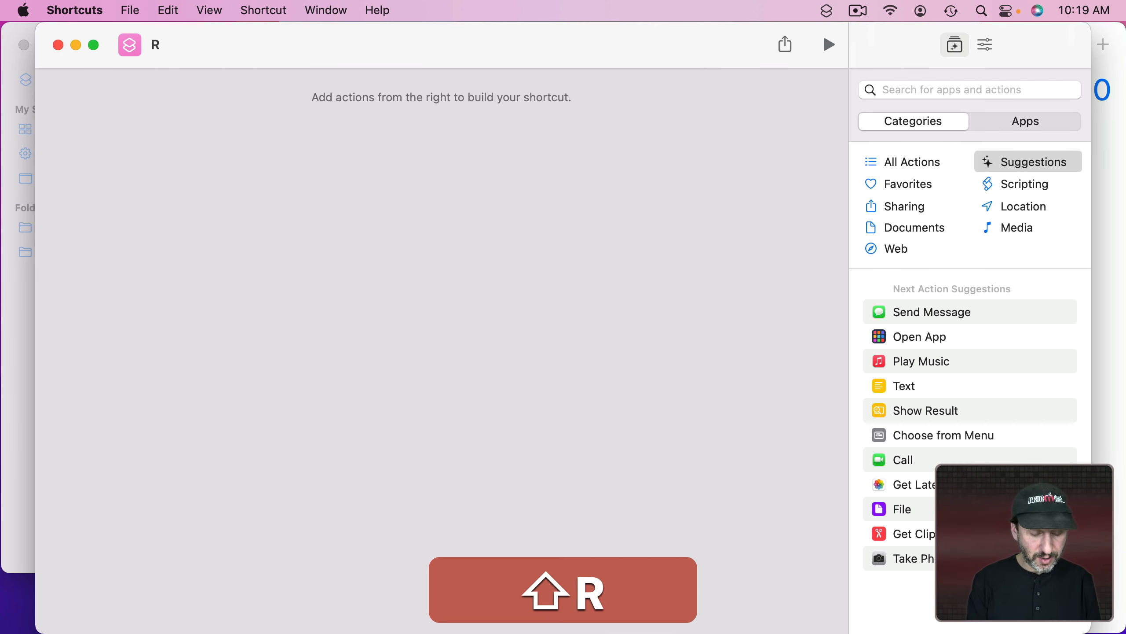
text(emove Report)
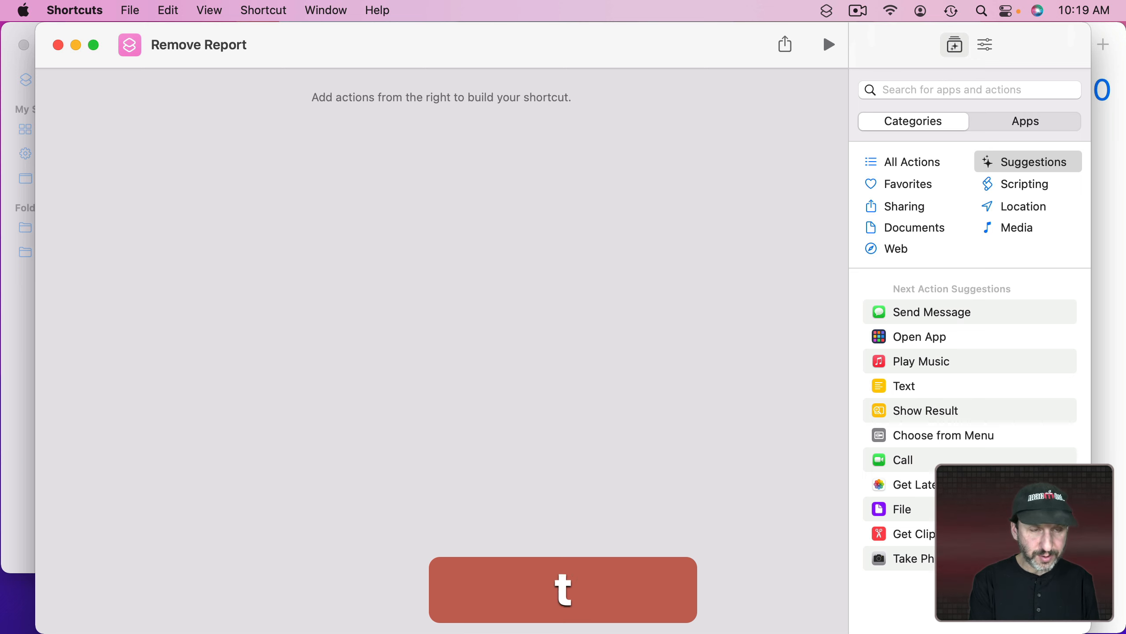
text( Reminder)
key(Return)
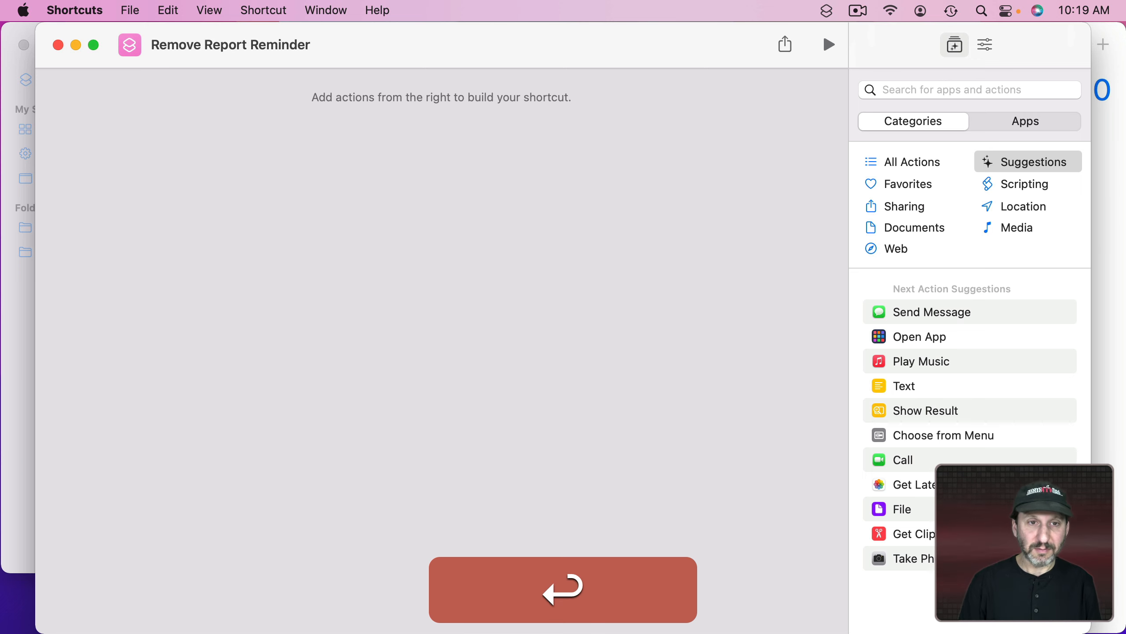
Add the Find Reminders action from the Reminders app to the empty shortcut.
click(1001, 122)
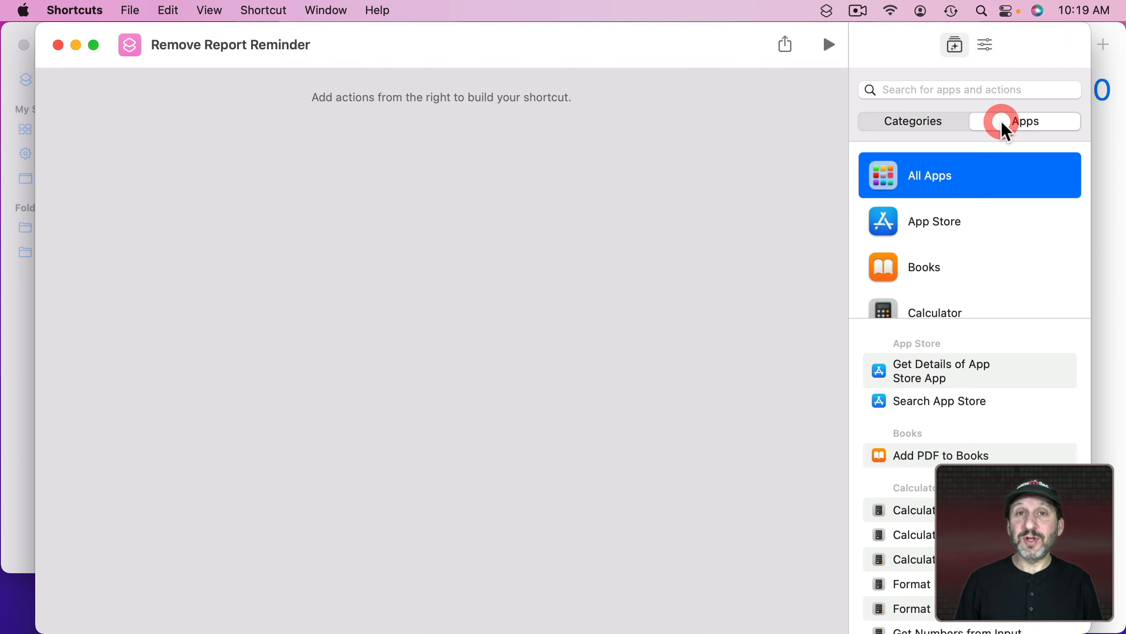
scroll(961, 297, down, 20)
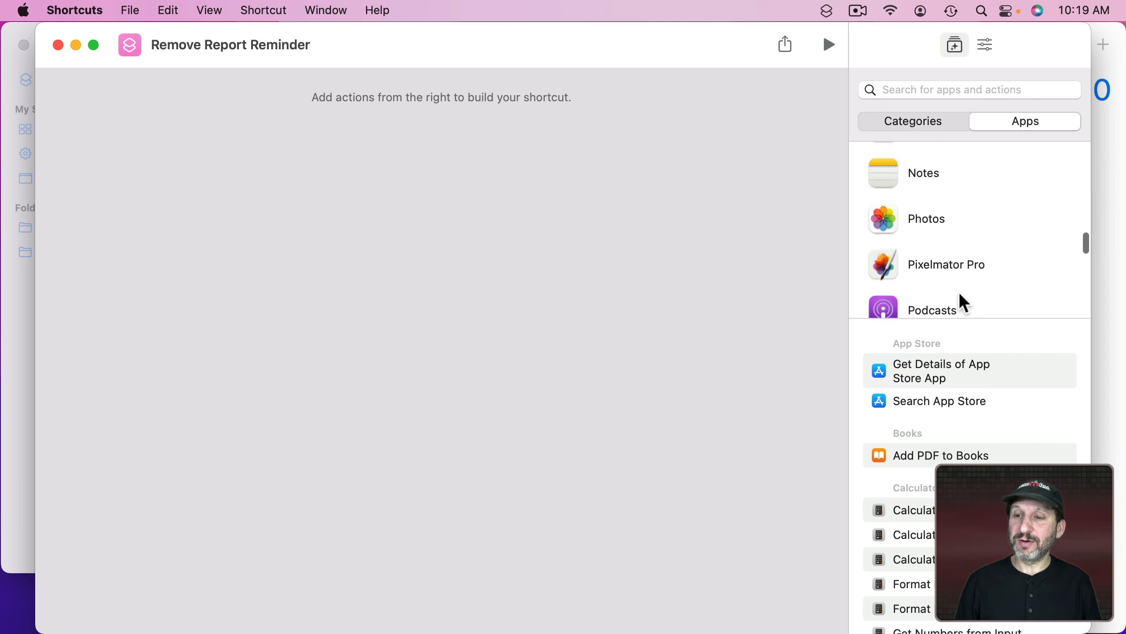
click(958, 245)
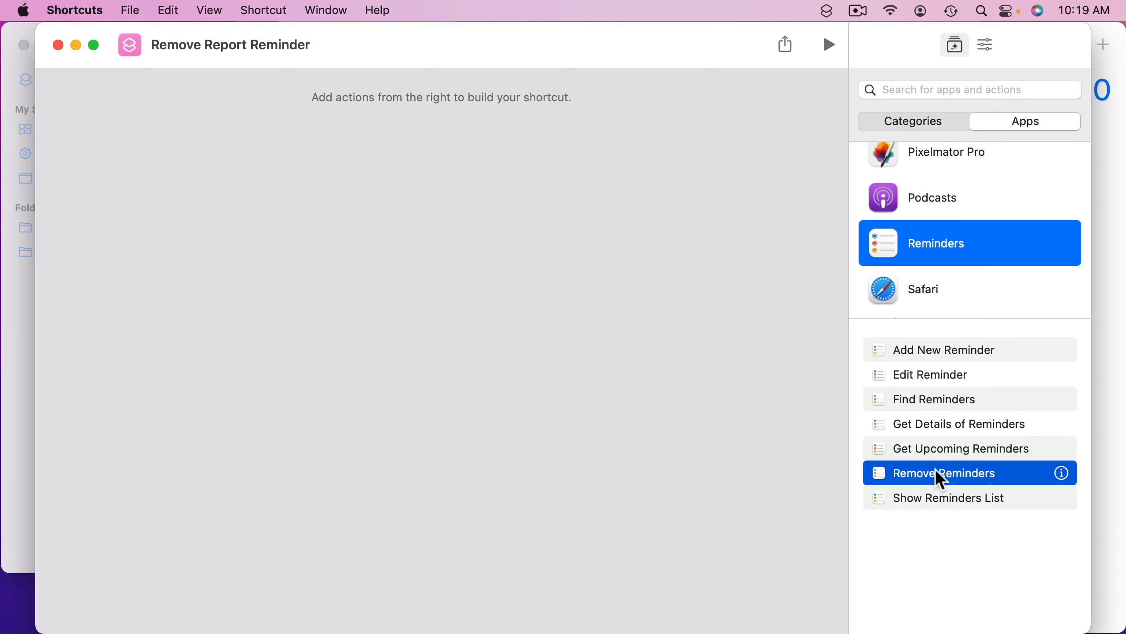
double_click(921, 402)
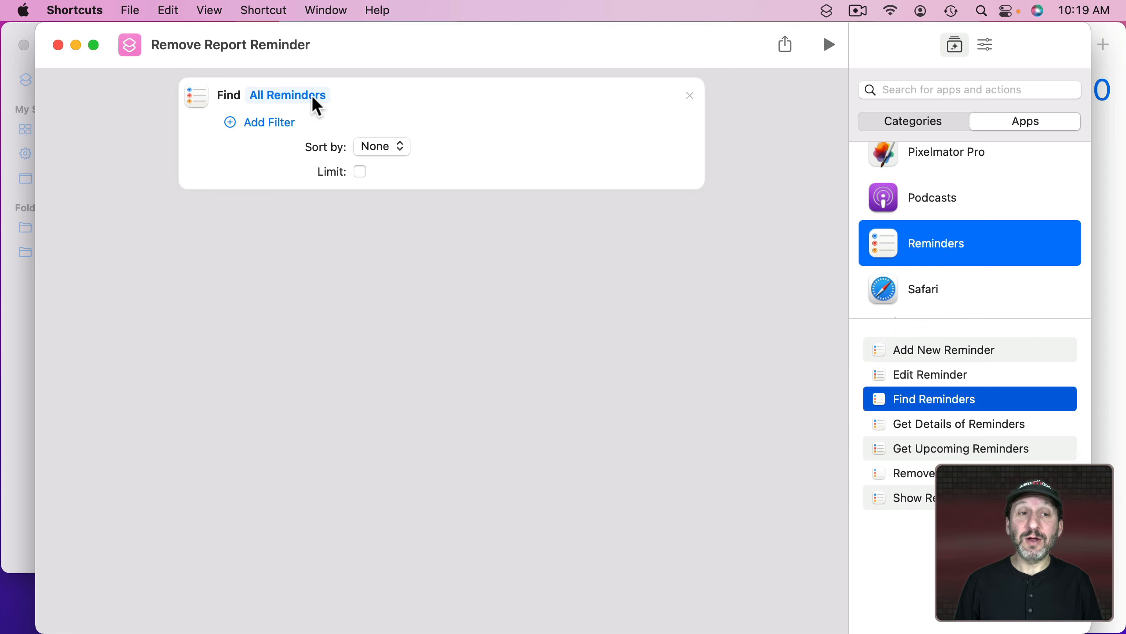
Filter the Find Reminders action to Title is "Generate TPS Report" and add a Remove Reminders action after it.
click(234, 124)
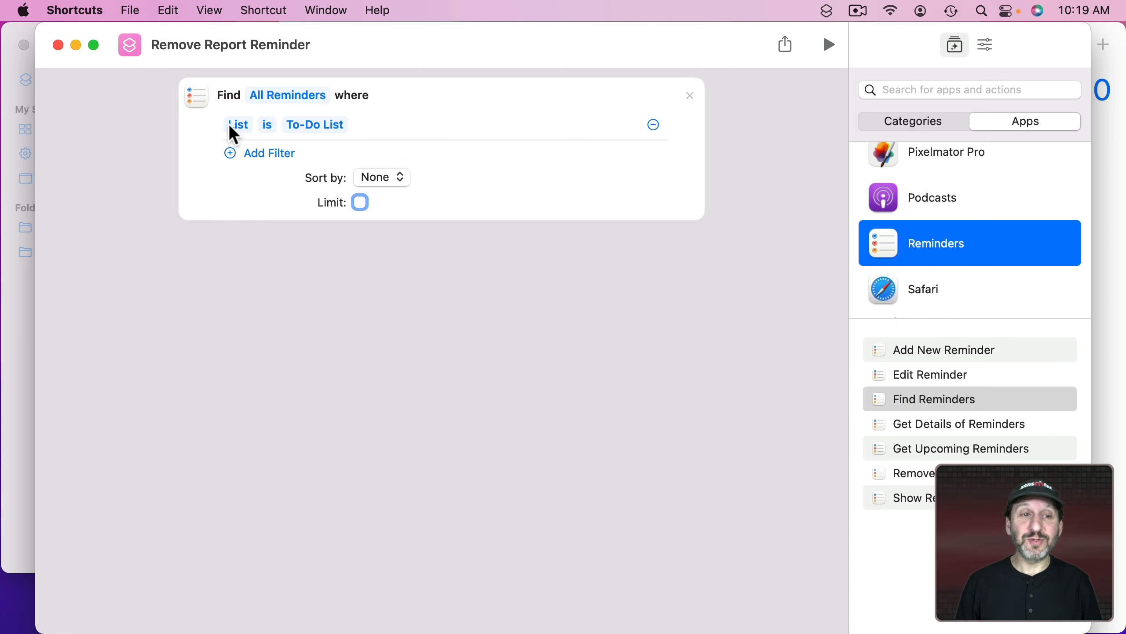
click(238, 128)
click(166, 207)
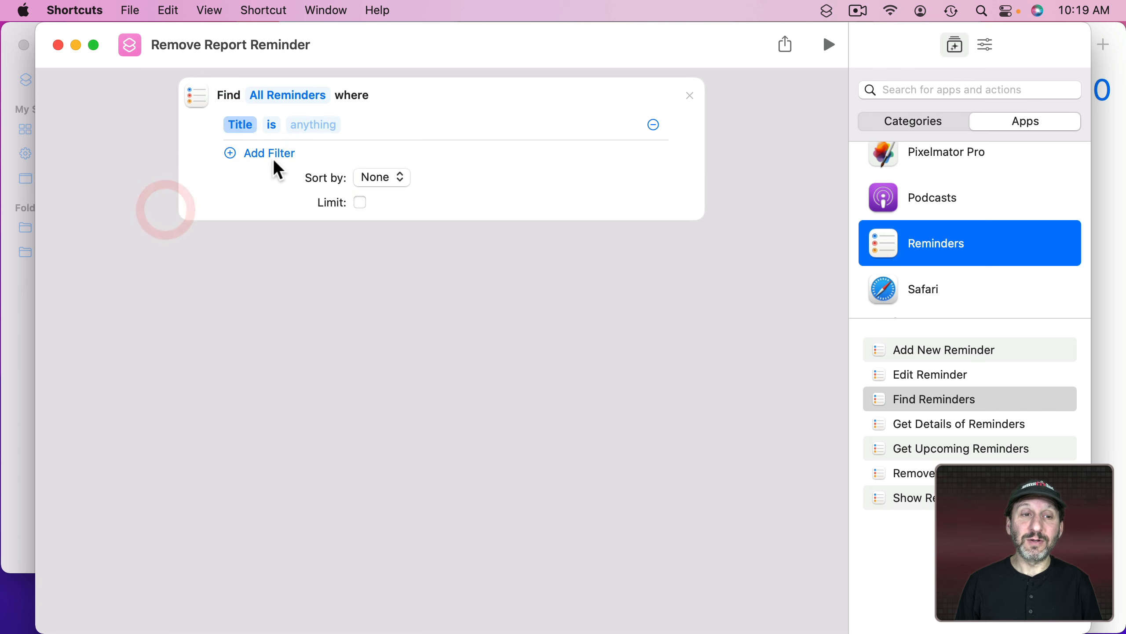
click(308, 124)
text(Generate TPS Report)
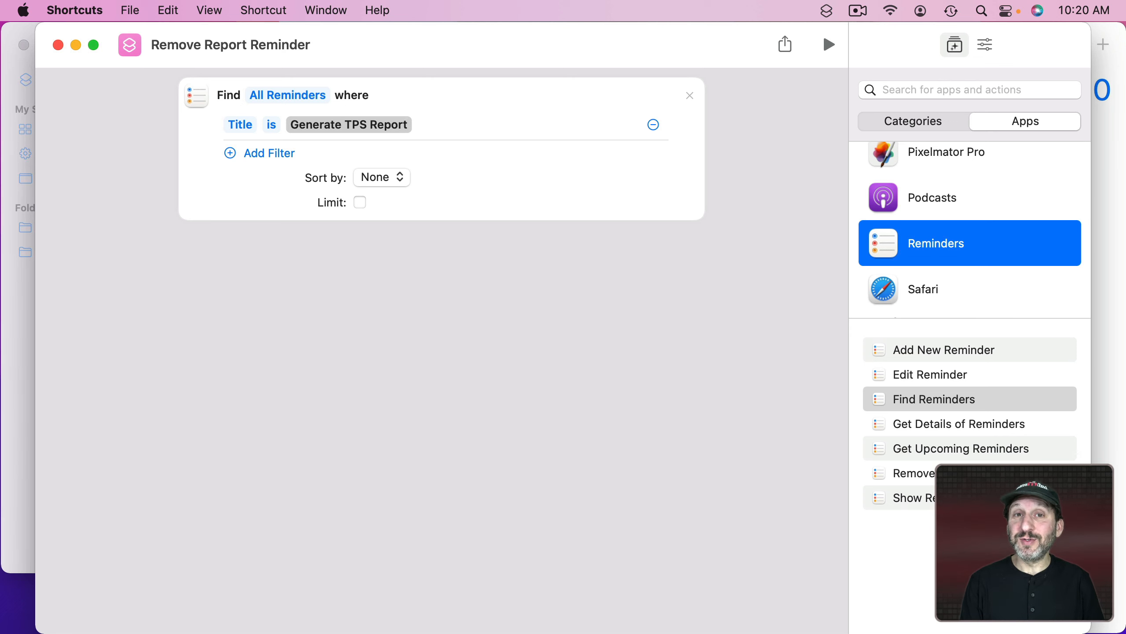
key(Return)
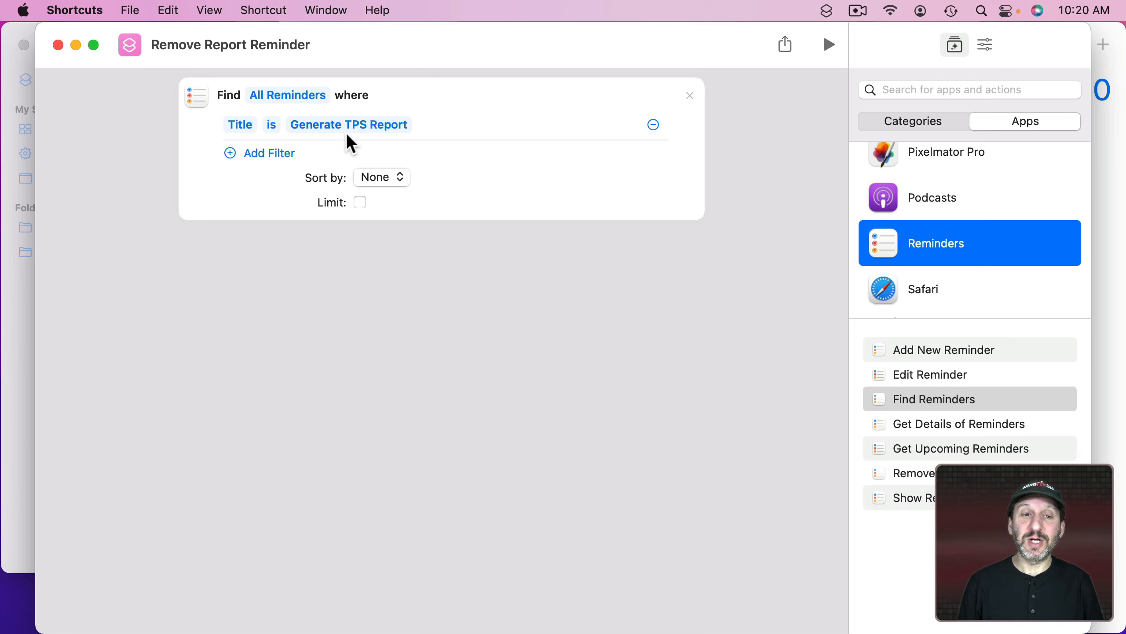
double_click(916, 471)
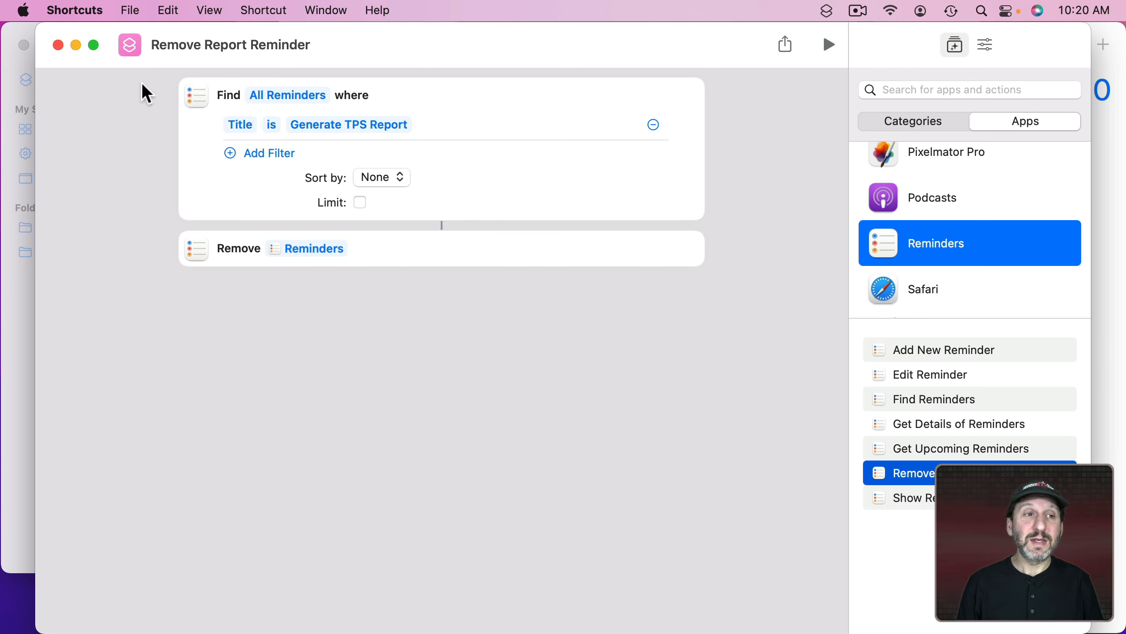
Give the Remove Report Reminder shortcut a teal documents icon and make sure it is pinned in the system menu bar.
click(132, 45)
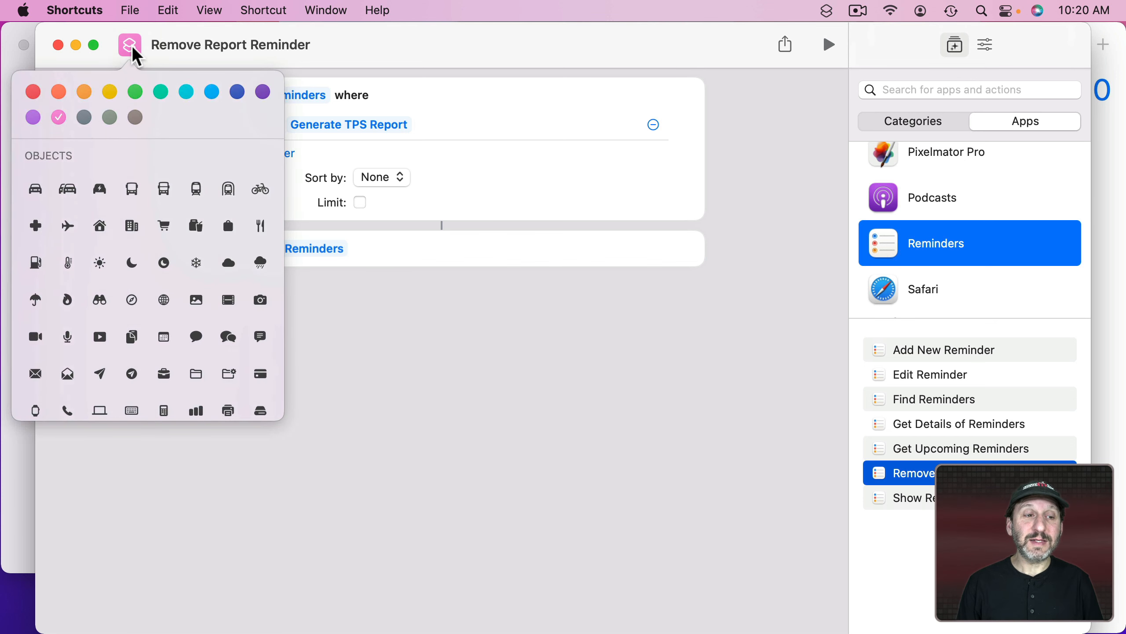
click(132, 336)
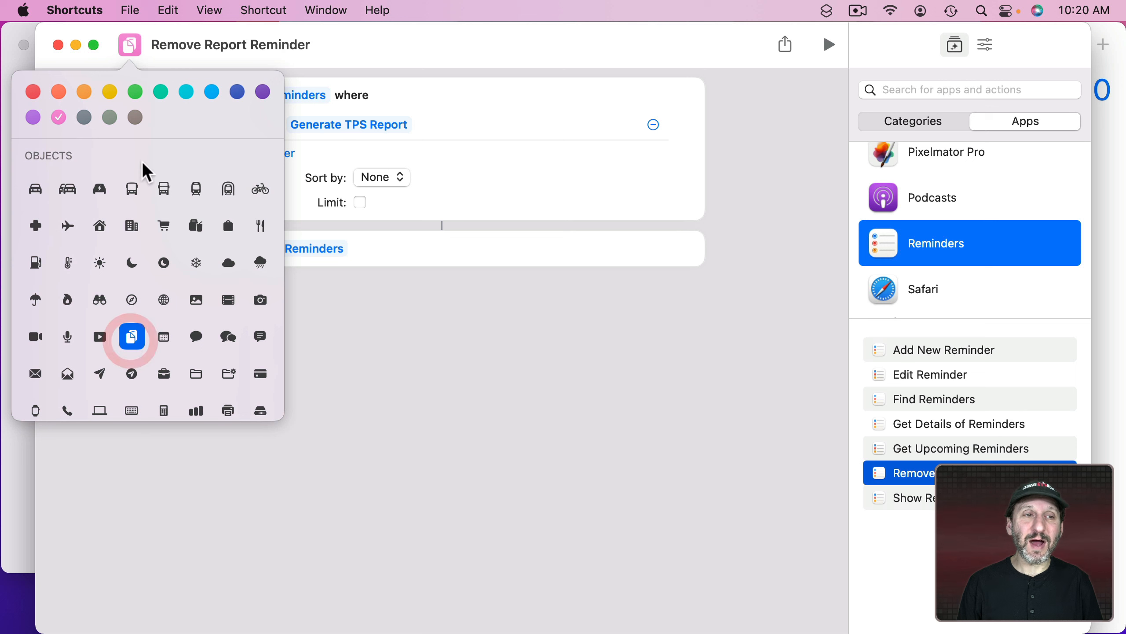
click(161, 92)
click(352, 316)
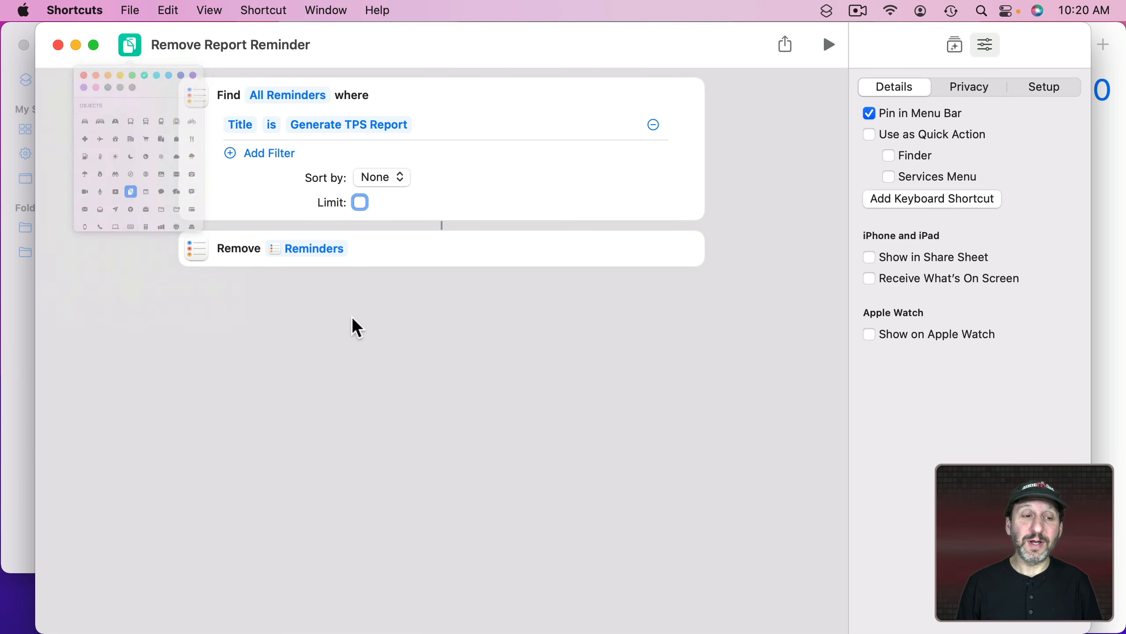
click(828, 12)
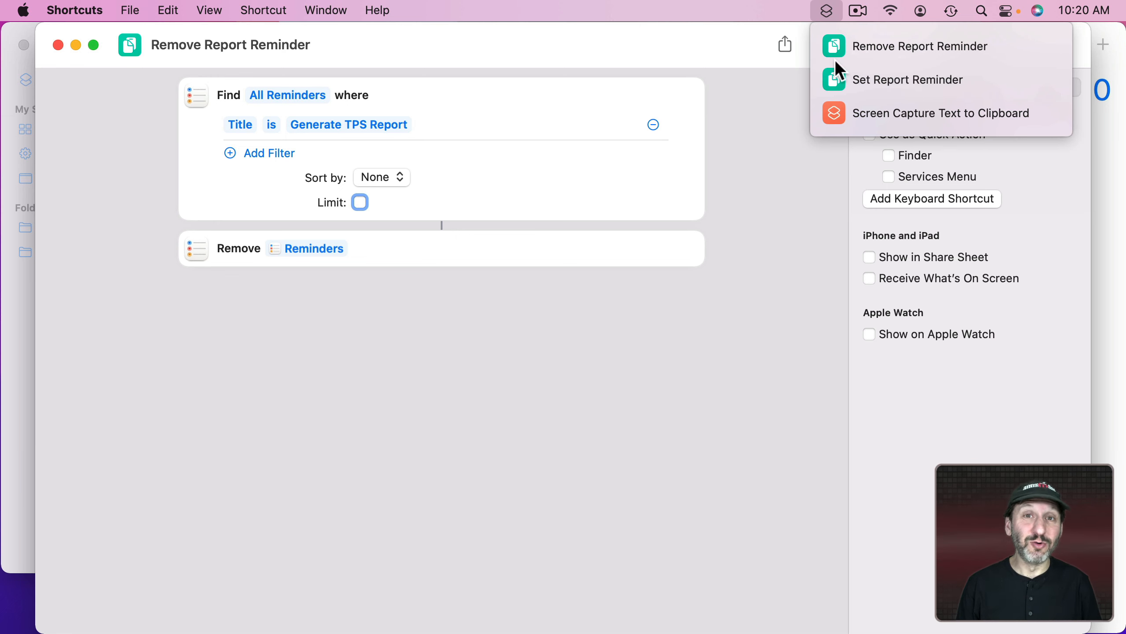
click(783, 101)
Hide Shortcuts to reveal the Reminders app and run the pinned Set Report Reminder shortcut to recreate the reminder.
key(super+h)
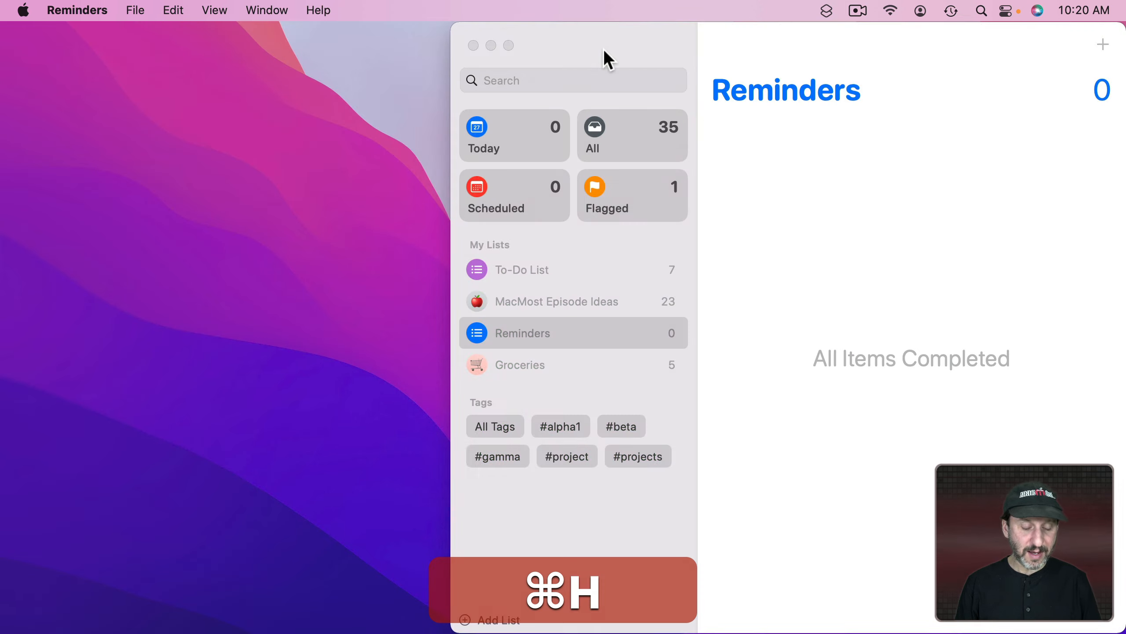
click(825, 13)
click(854, 78)
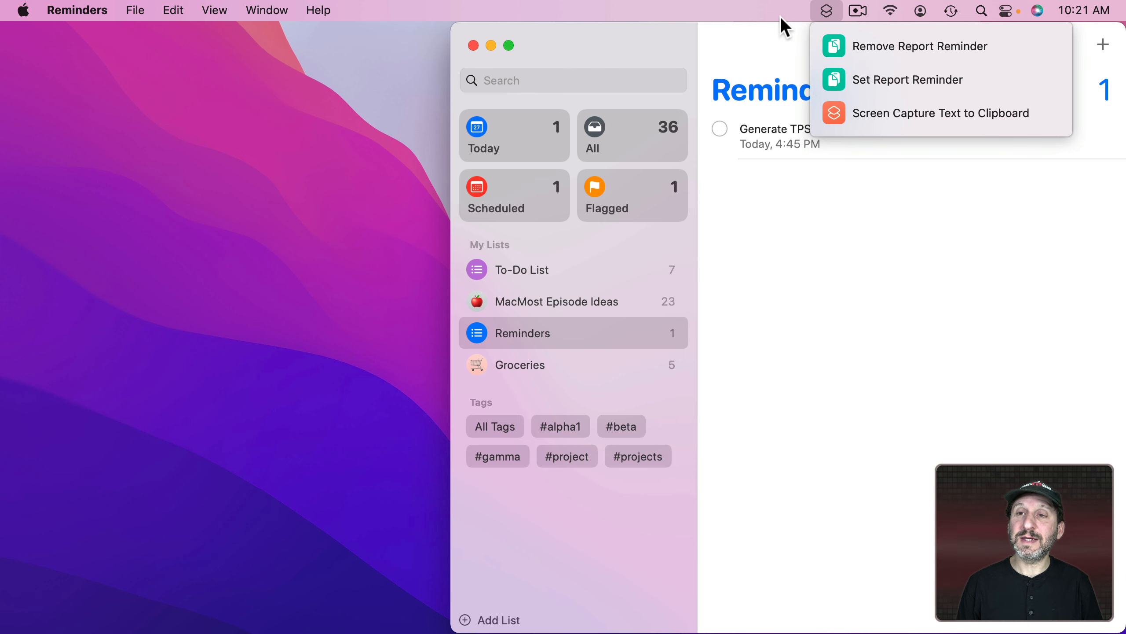
click(749, 34)
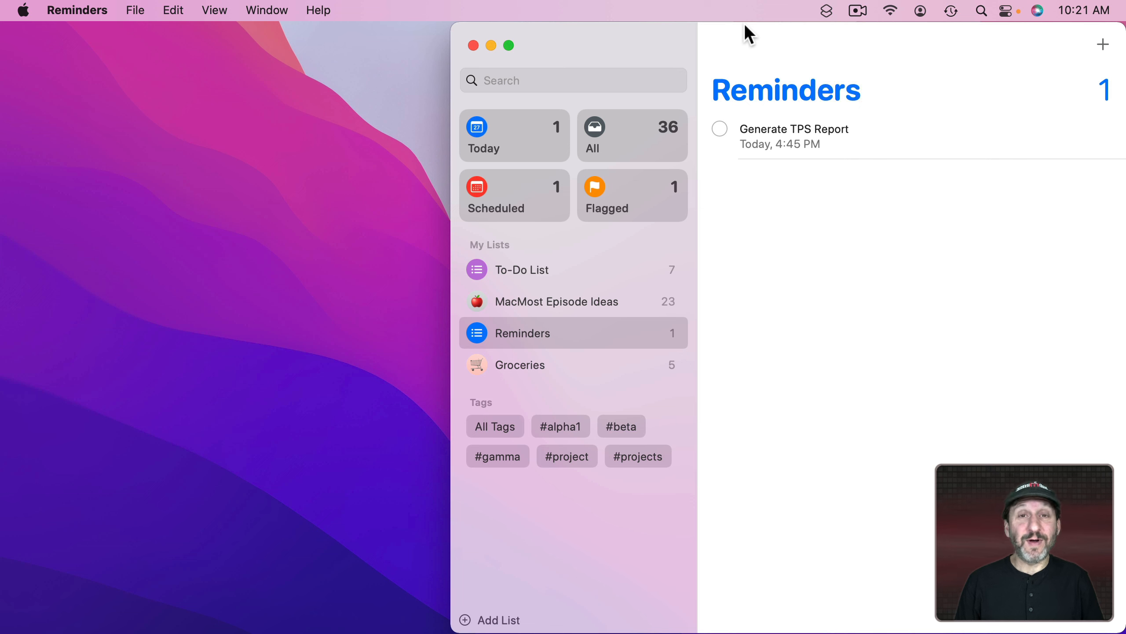
Run the pinned Remove Report Reminder shortcut and allow it to delete the Generate TPS Report reminders.
click(825, 13)
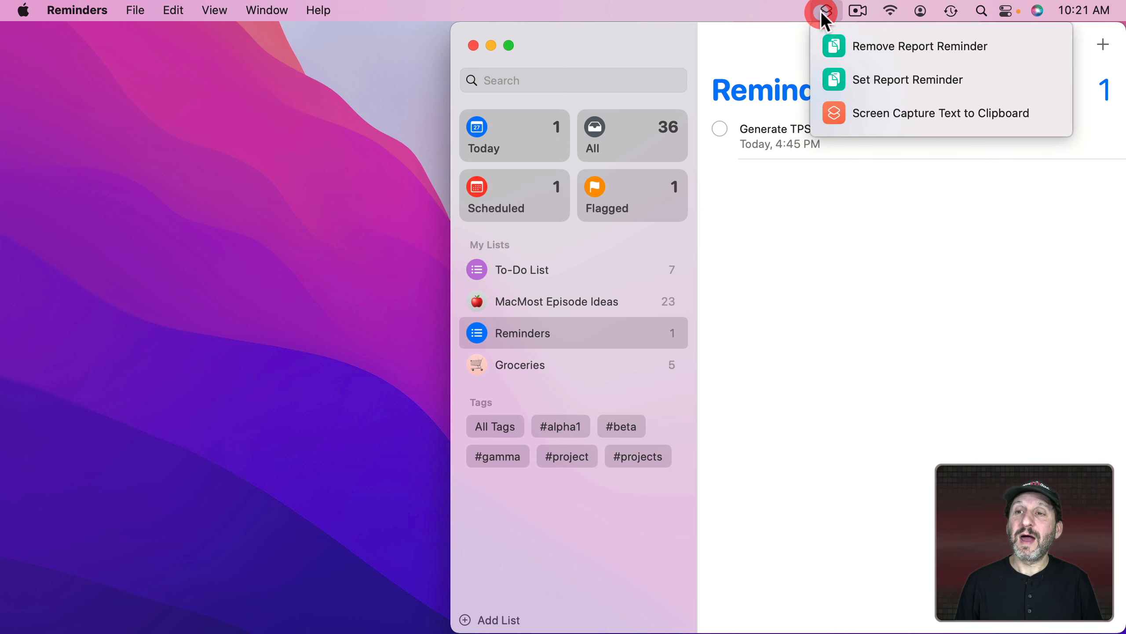
click(837, 43)
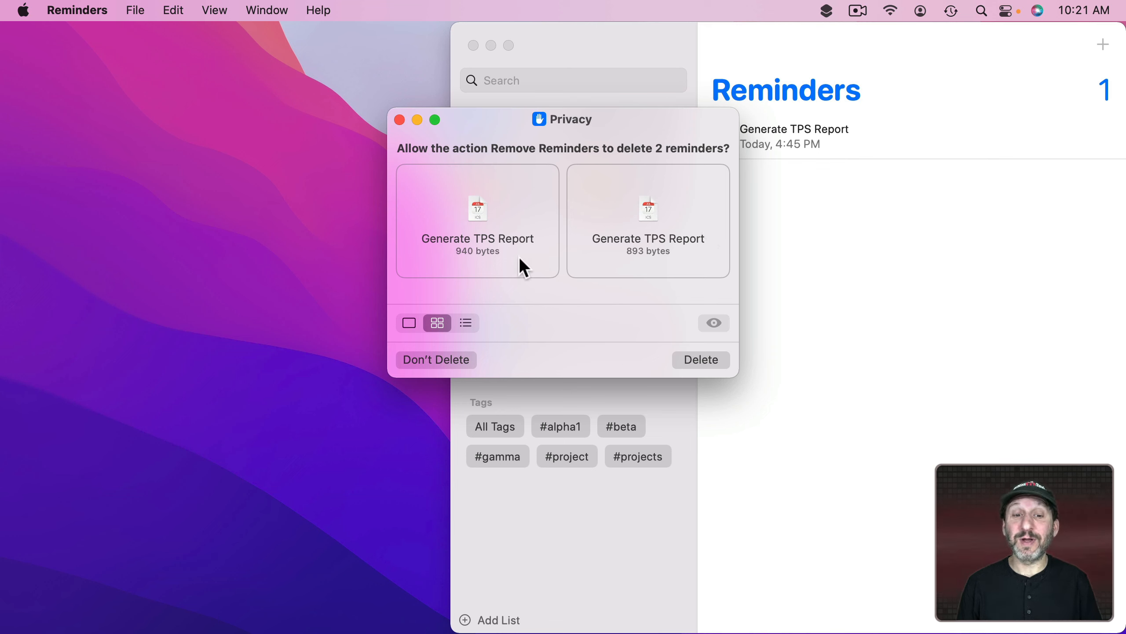
click(688, 358)
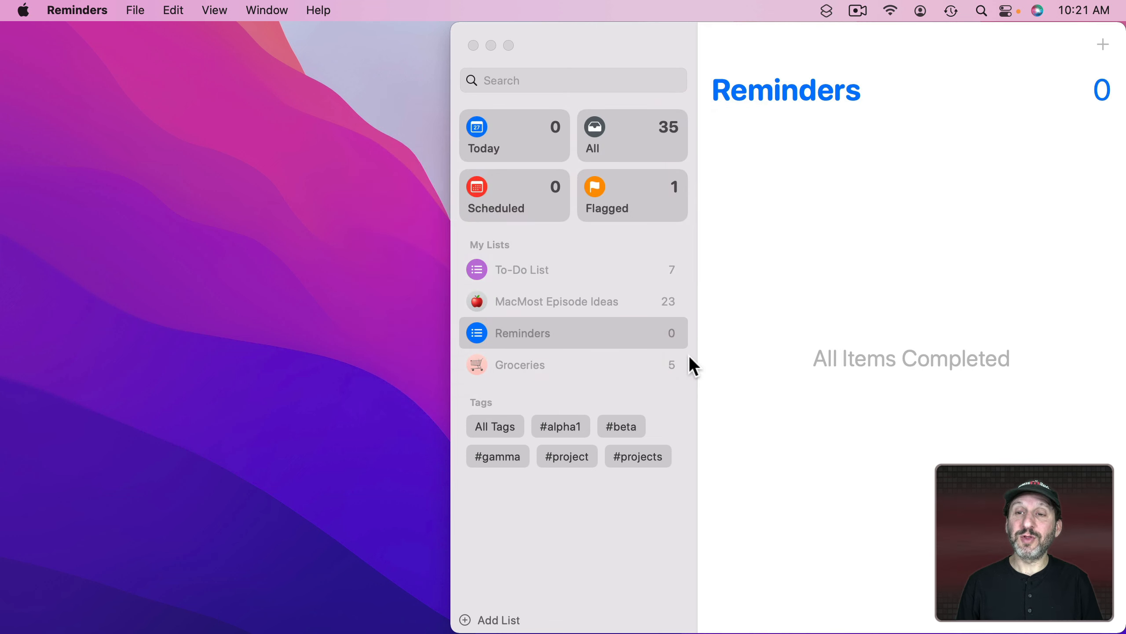
Switch back to Shortcuts and add a second filter to the Find Reminders action.
key(super+Tab)
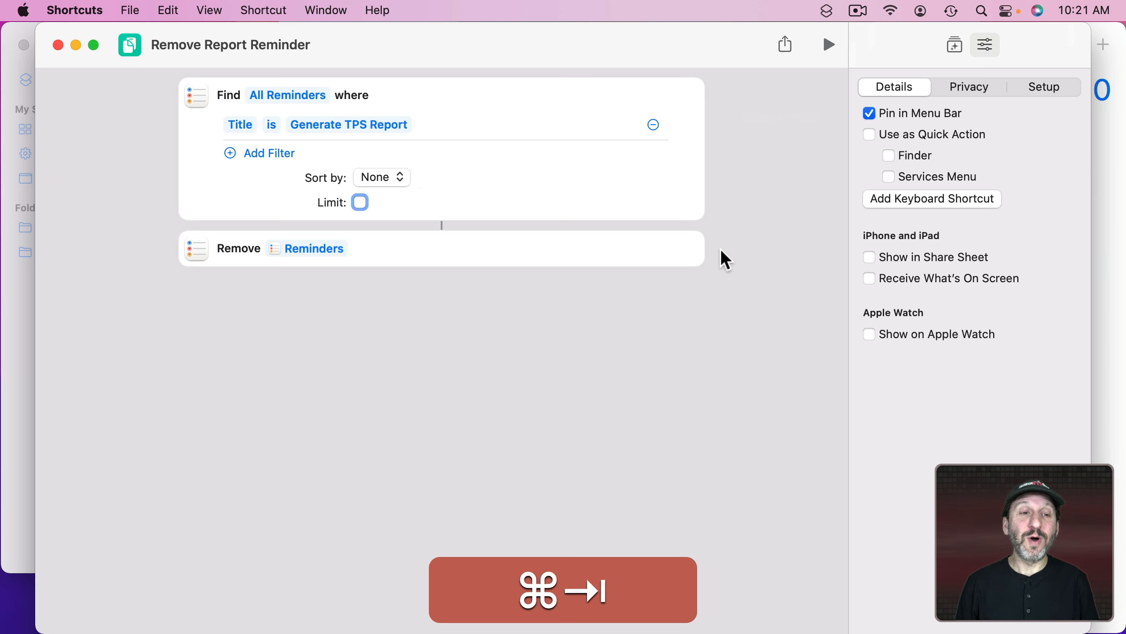
click(228, 153)
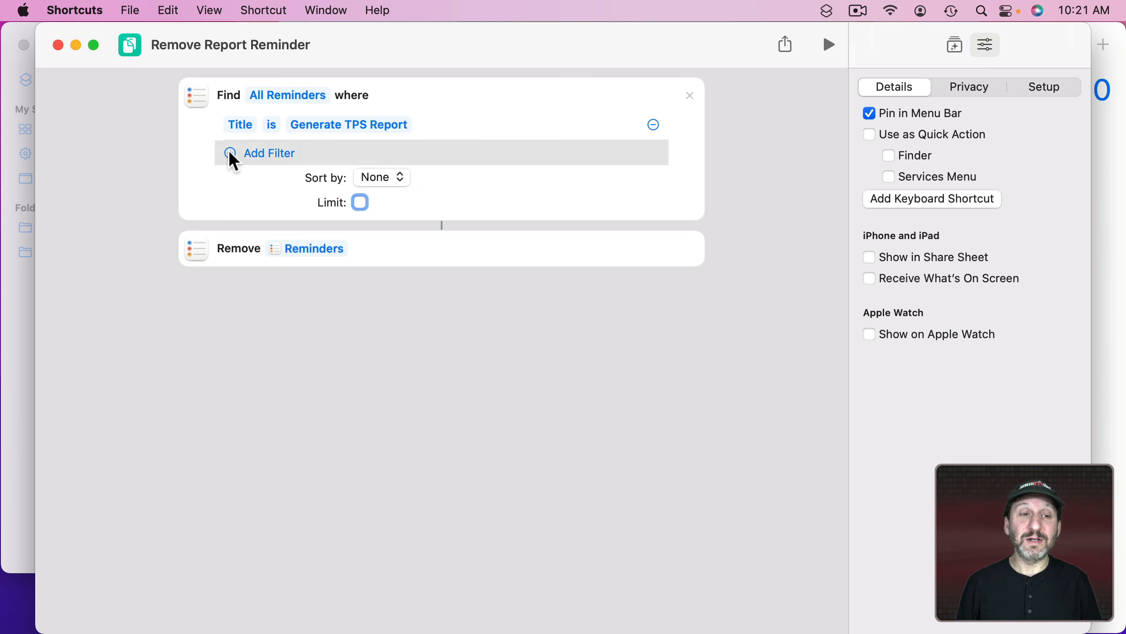